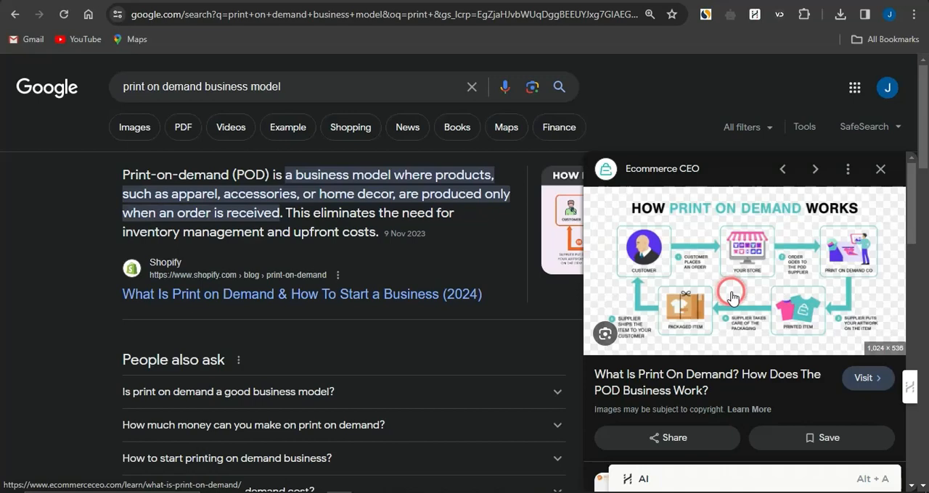
# Switch to the Teespring design launcher and examine its product categories, best sellers, new products and trending categories
pyautogui.click(605, 165)
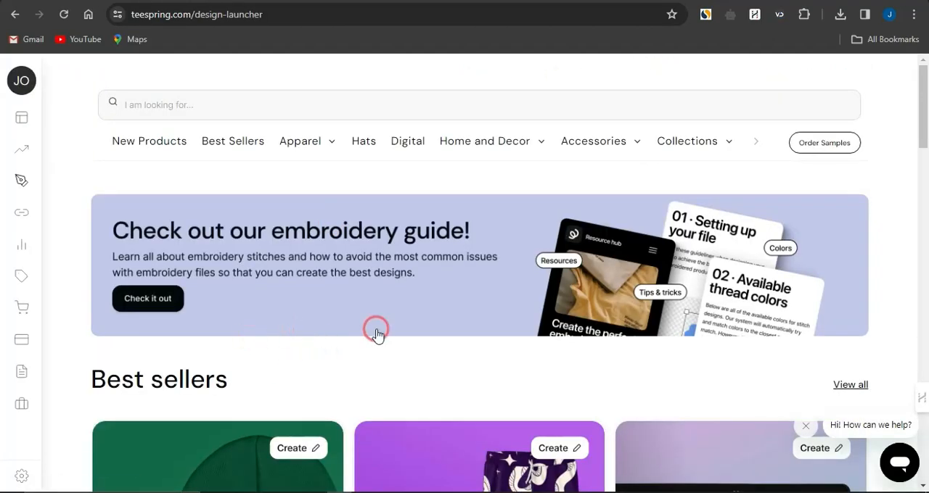
pyautogui.scroll(-1, 430, 377)
pyautogui.scroll(1, 428, 377)
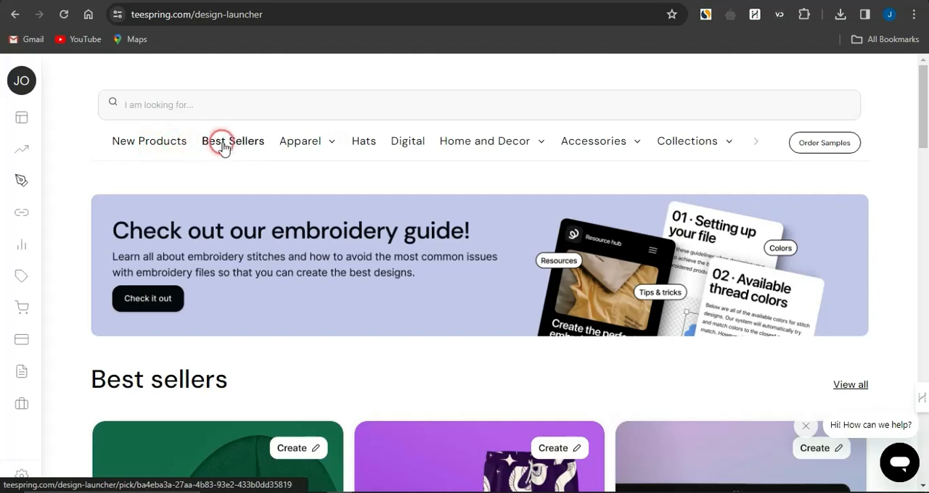
pyautogui.moveTo(301, 146)
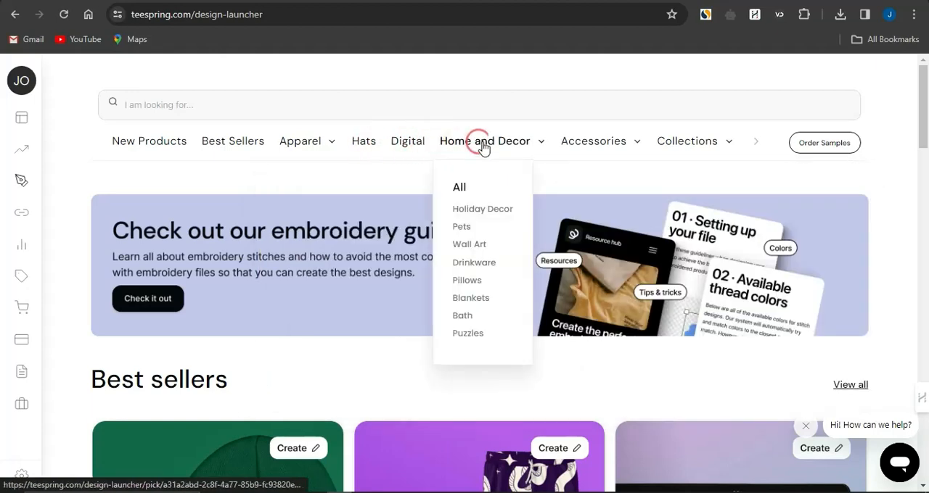
pyautogui.moveTo(579, 148)
pyautogui.moveTo(662, 144)
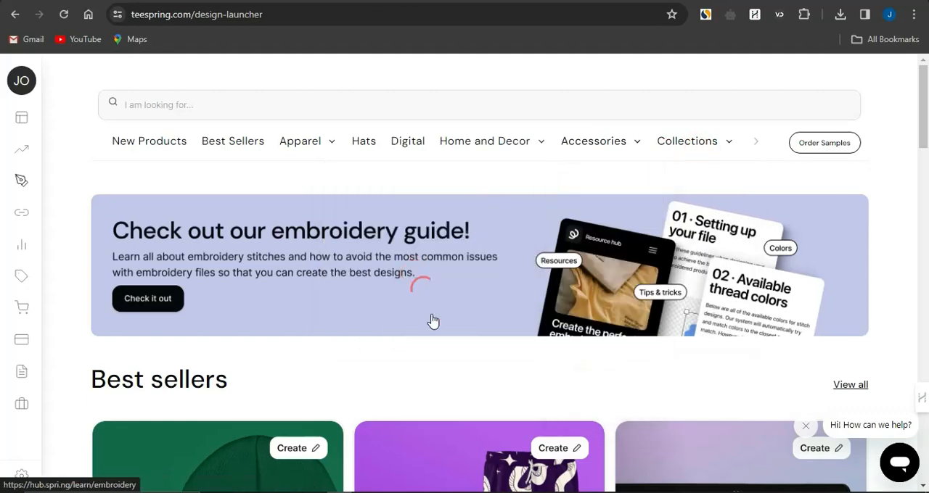
pyautogui.scroll(-6, 448, 371)
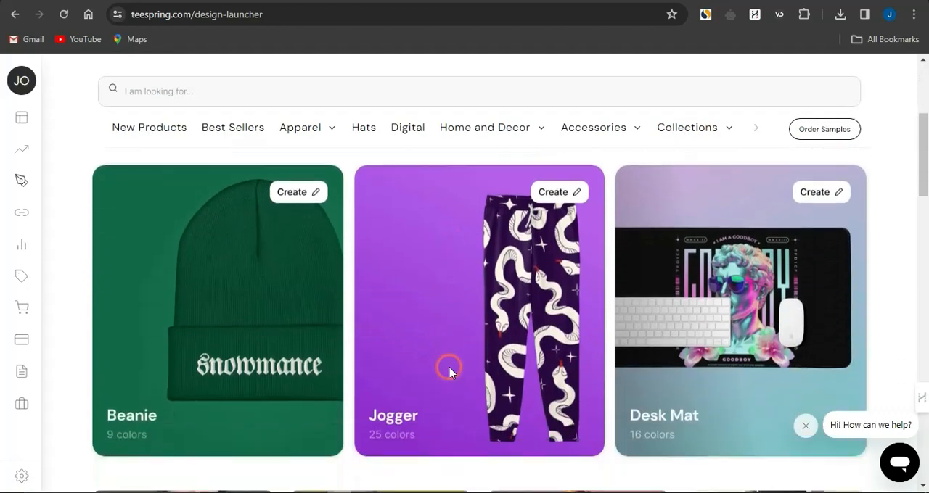
pyautogui.scroll(-5, 448, 371)
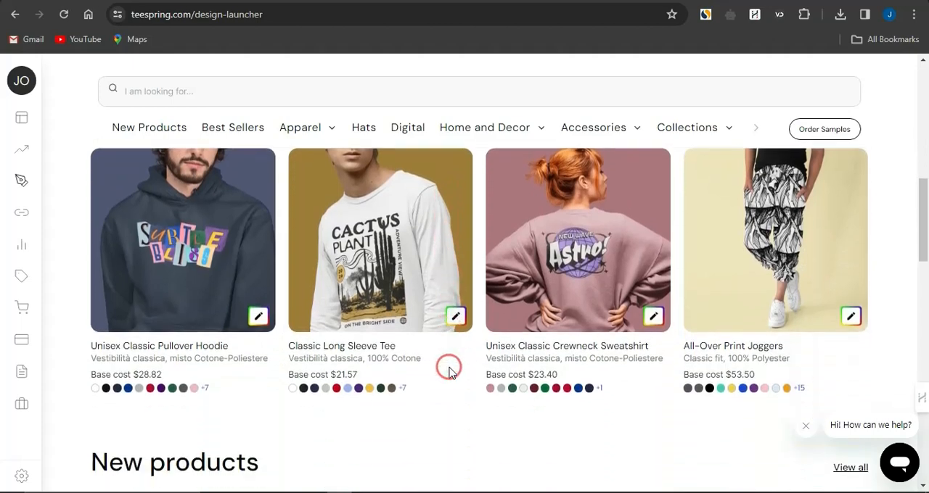
pyautogui.scroll(-1, 448, 371)
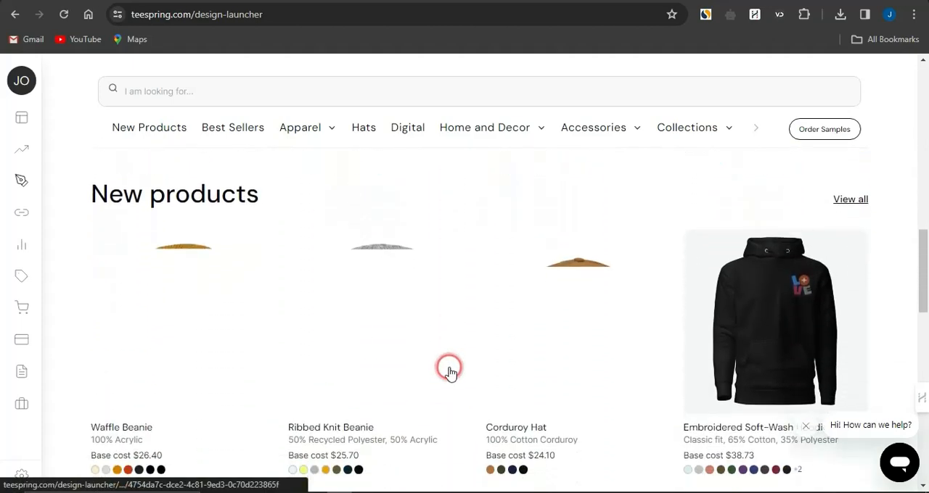
pyautogui.scroll(-5, 448, 370)
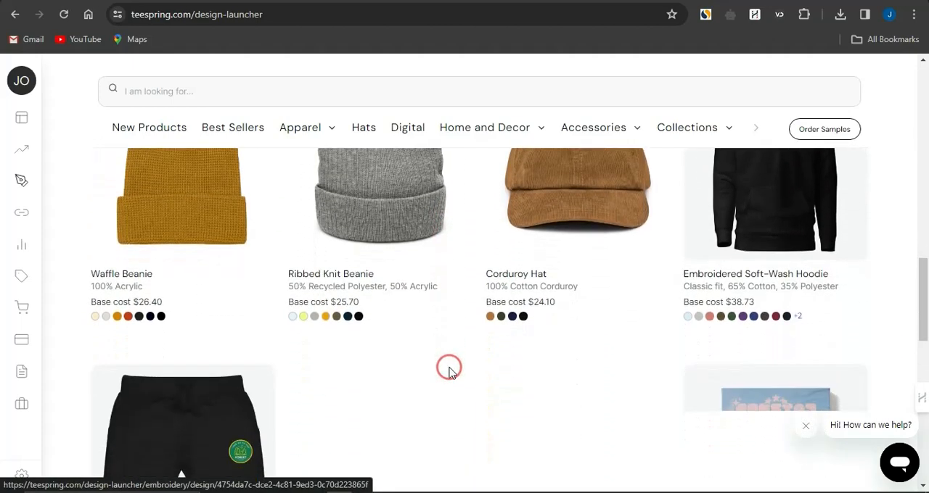
pyautogui.scroll(-3, 448, 370)
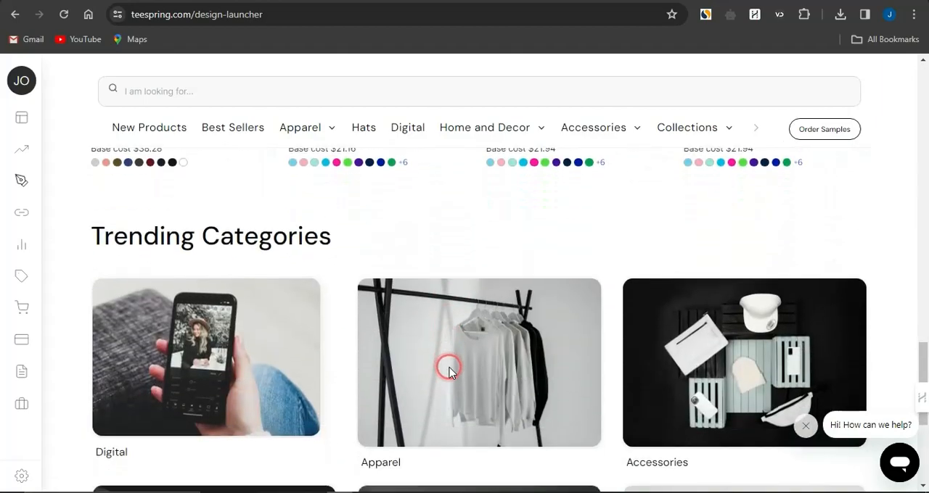
pyautogui.scroll(8, 448, 371)
pyautogui.scroll(5, 449, 371)
pyautogui.scroll(-3, 449, 368)
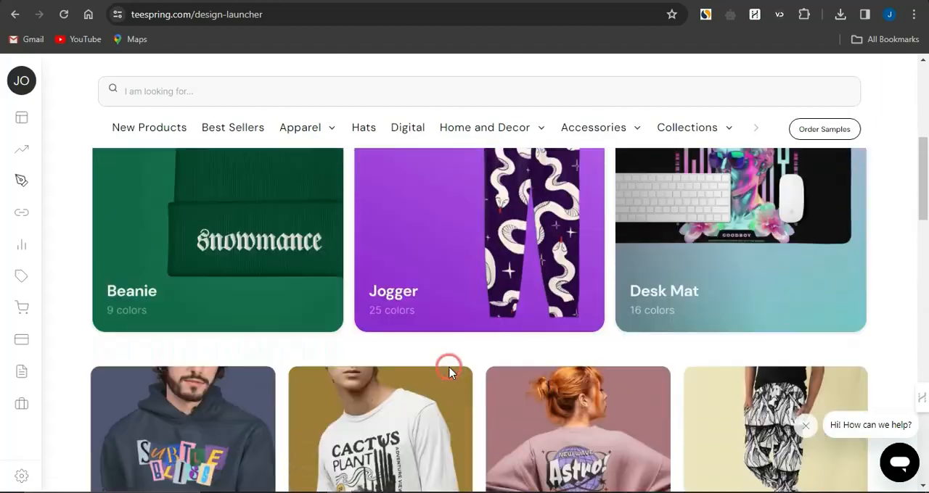
# Start a design for the Unisex Classic Pullover Hoodie and add black to its product colors
pyautogui.click(258, 434)
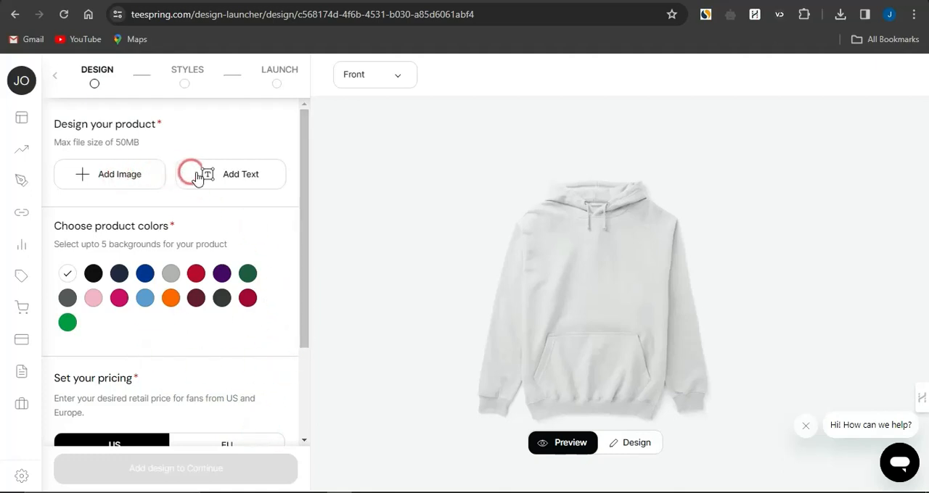
pyautogui.scroll(-3, 172, 326)
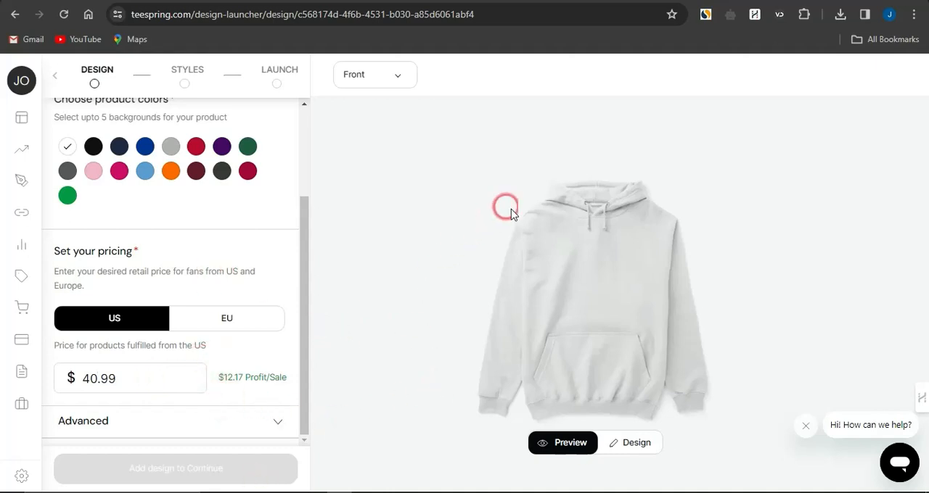
pyautogui.click(95, 146)
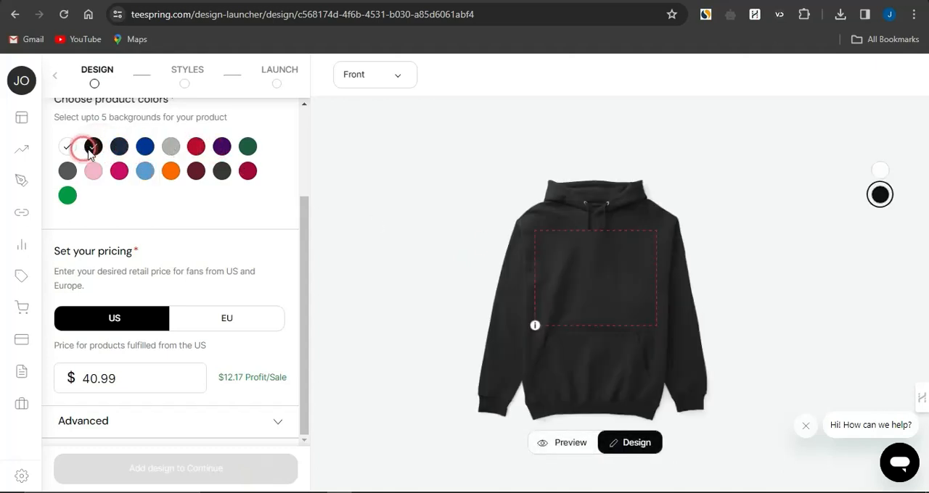
pyautogui.scroll(2, 185, 218)
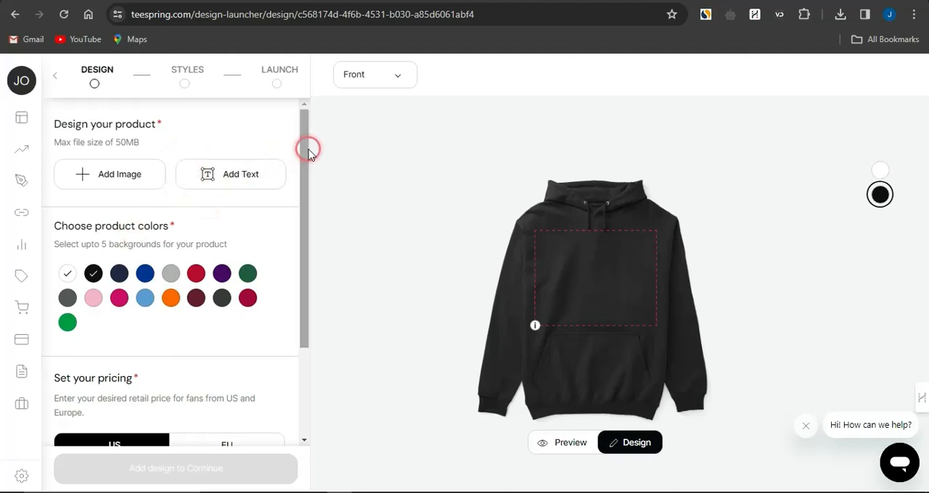
# Switch to Leonardo.Ai and look through the trending images in the Recent Creations gallery
pyautogui.click(301, 1)
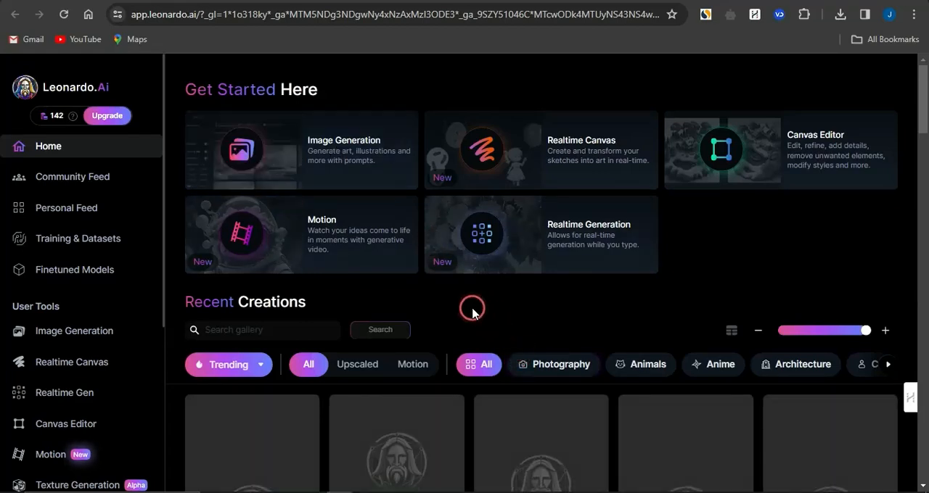
pyautogui.scroll(-1, 472, 312)
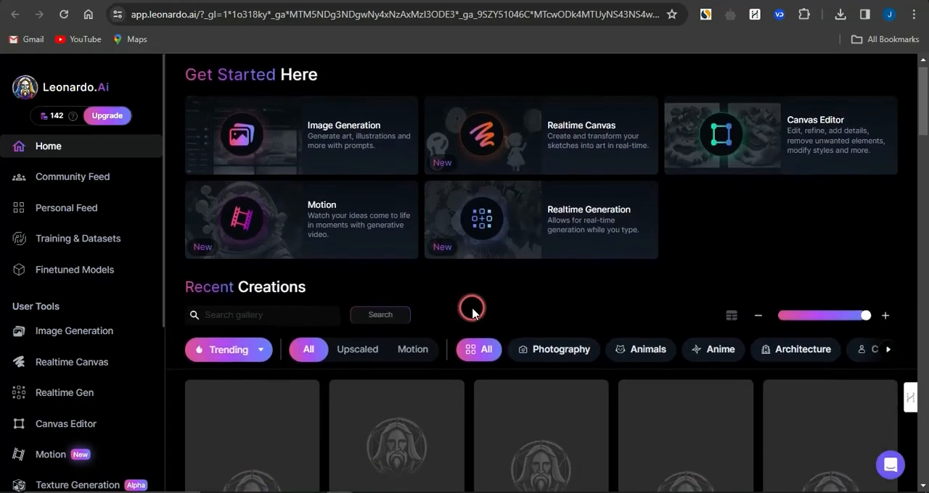
pyautogui.scroll(-2, 471, 310)
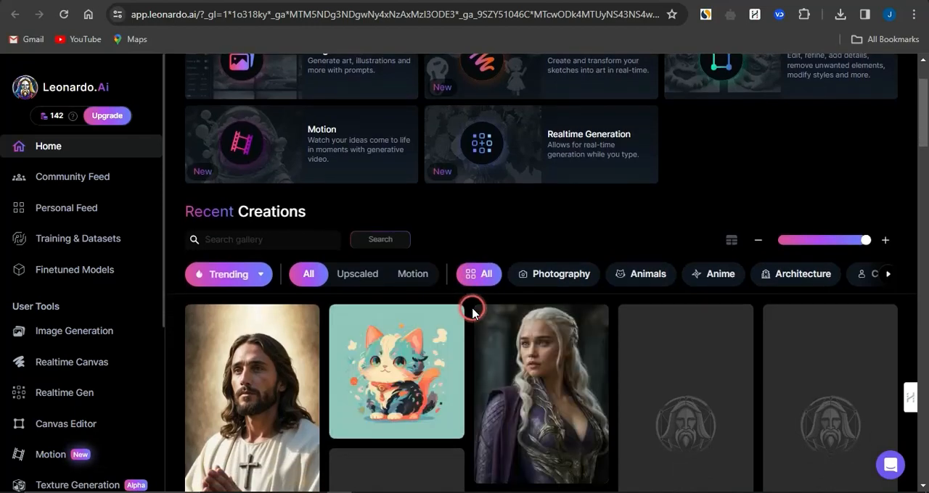
pyautogui.scroll(-3, 472, 312)
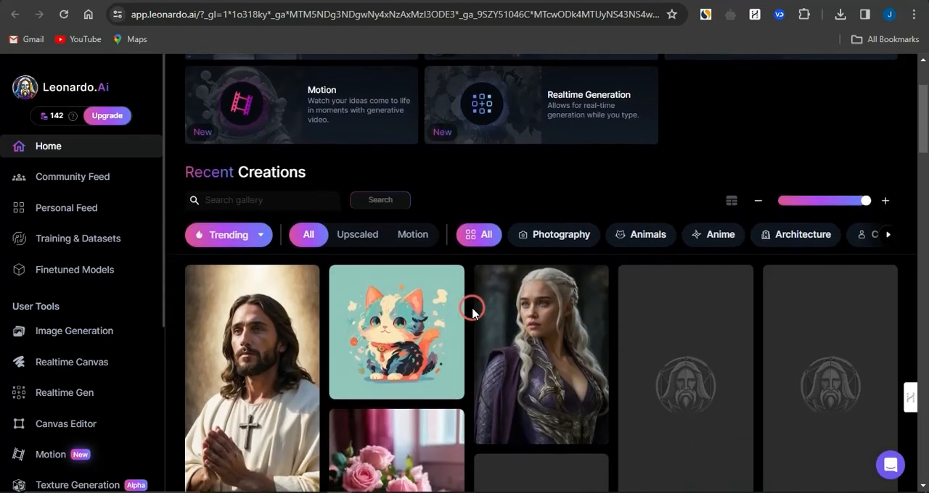
pyautogui.scroll(-1, 471, 312)
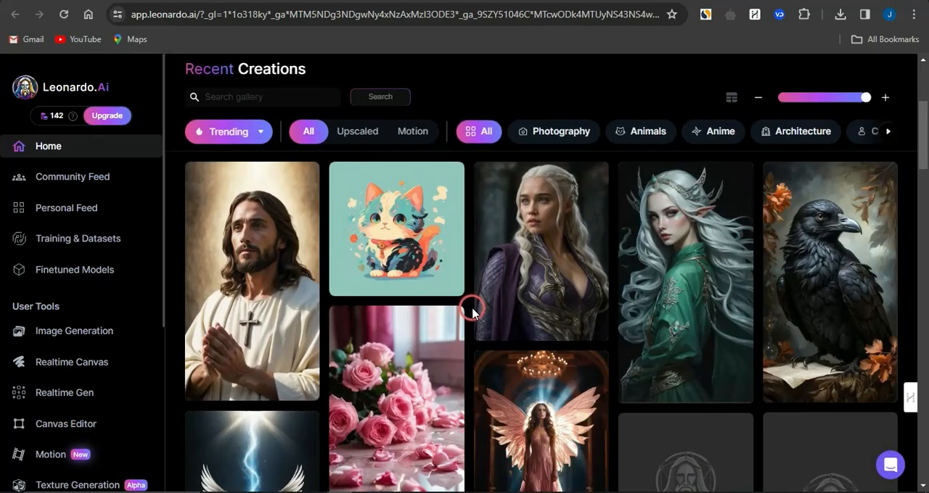
pyautogui.moveTo(530, 285)
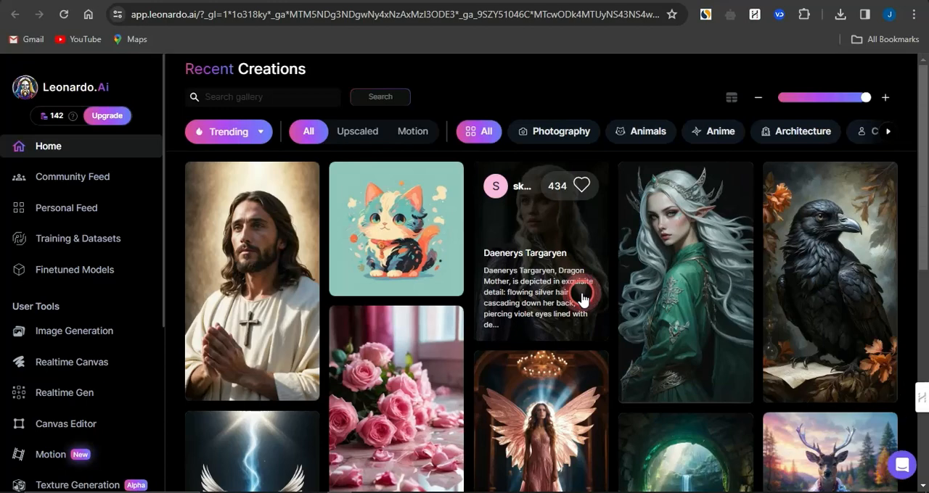
# Examine the prompt, generation settings and related images of the Daenerys Targaryen creation, and close its details
pyautogui.click(581, 299)
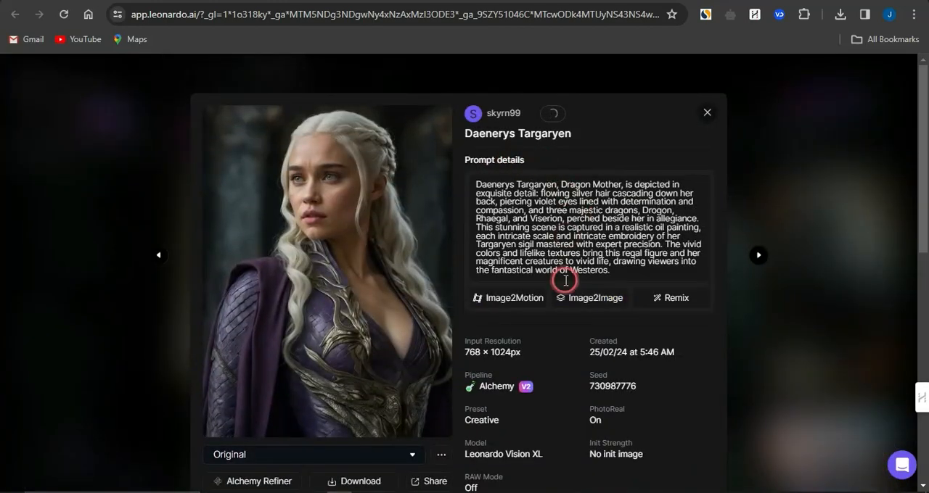
pyautogui.scroll(-1, 555, 283)
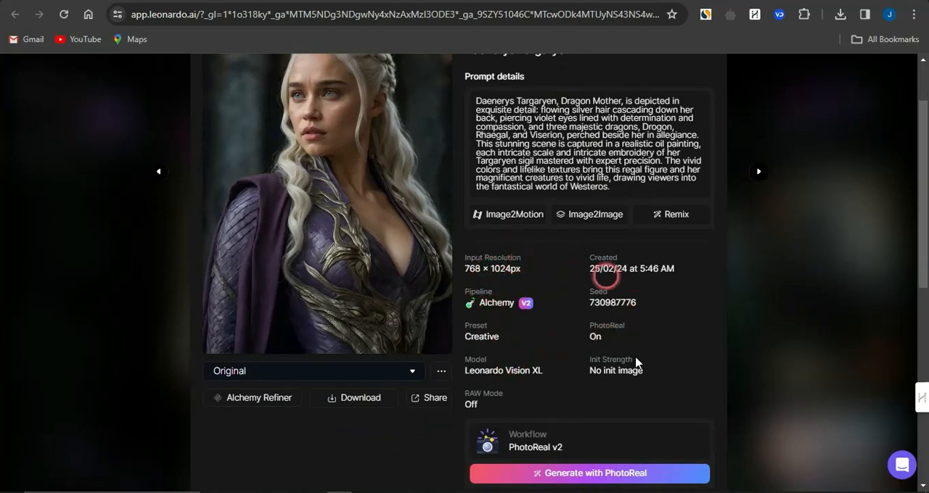
pyautogui.scroll(-2, 499, 386)
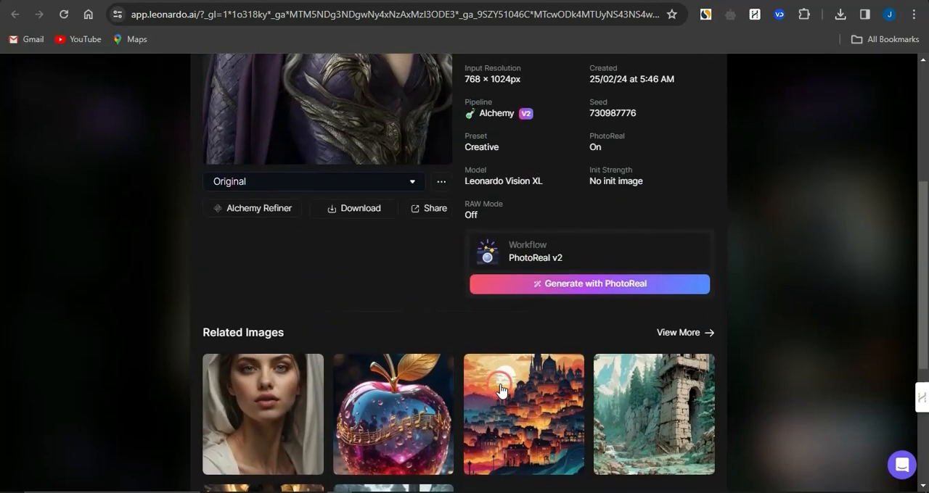
pyautogui.scroll(3, 499, 388)
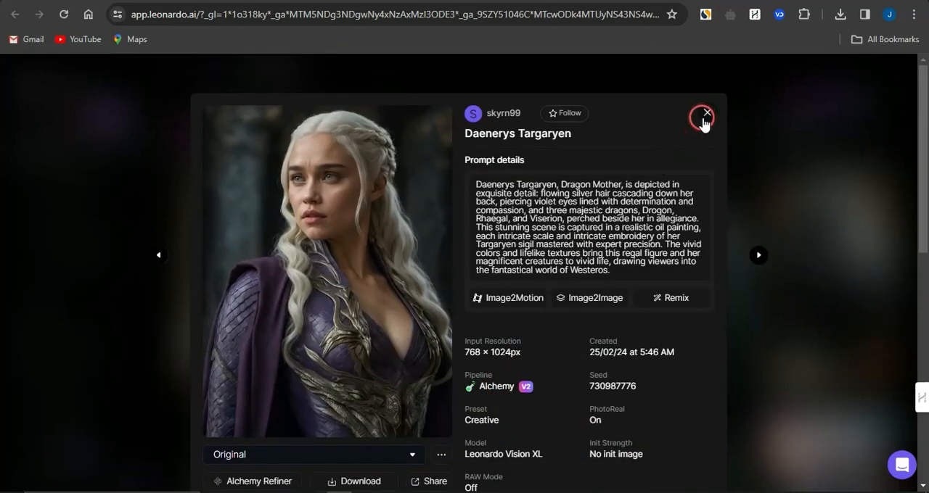
pyautogui.click(703, 118)
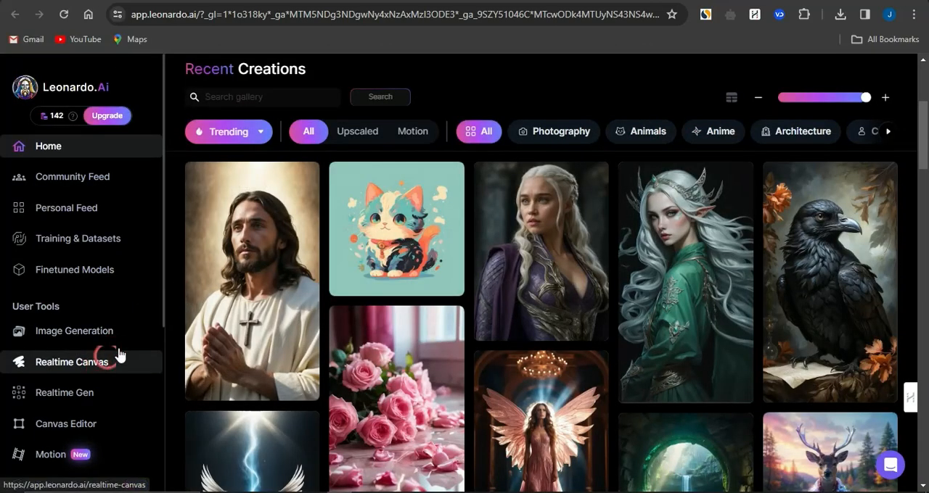
# Open the AI Image Generation tool and reload its page
pyautogui.click(98, 337)
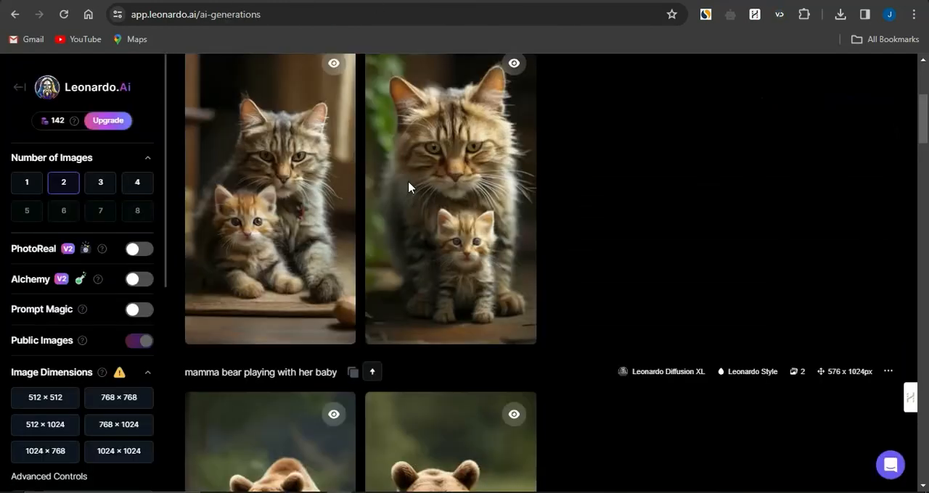
pyautogui.scroll(4, 570, 336)
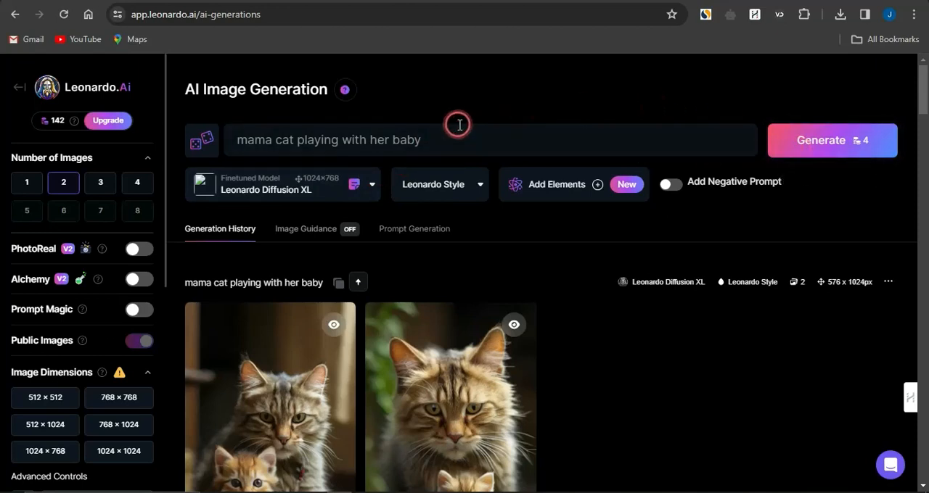
pyautogui.click(64, 15)
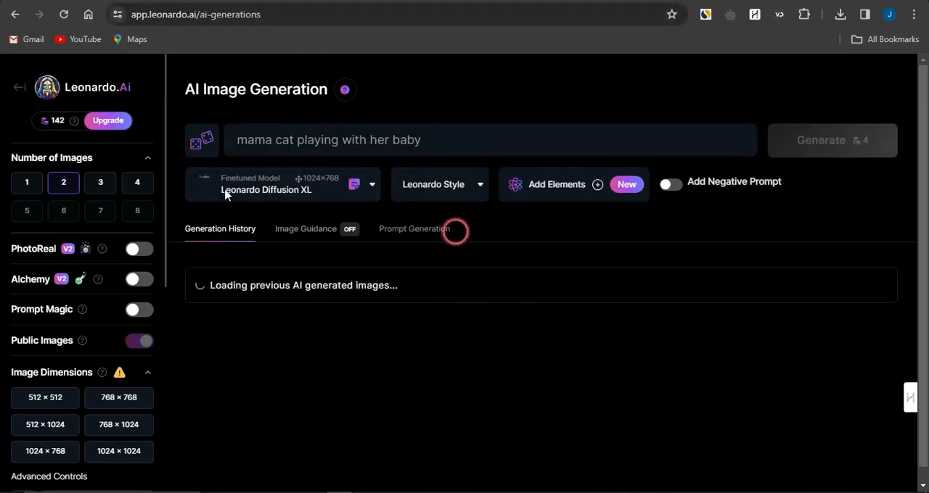
# Set the image dimensions for the generation to 1024 × 1024
pyautogui.moveTo(76, 127)
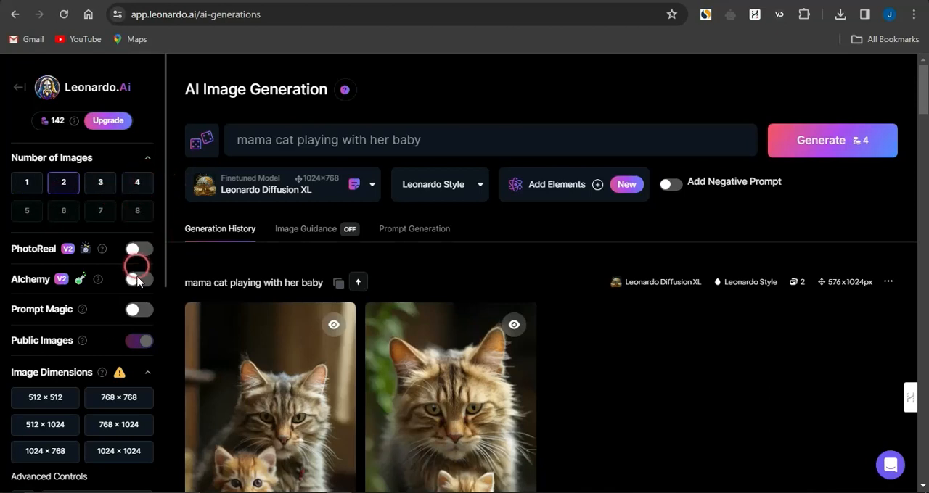
pyautogui.scroll(-1, 135, 312)
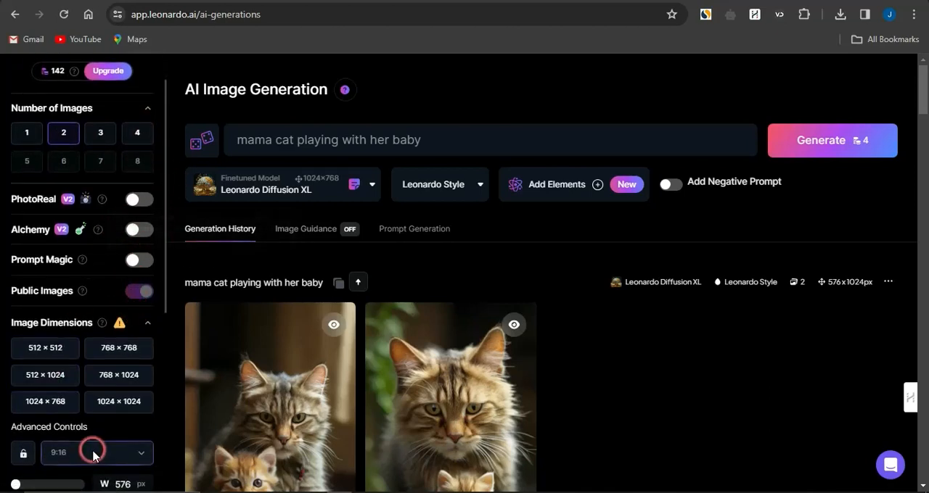
pyautogui.scroll(-1, 92, 453)
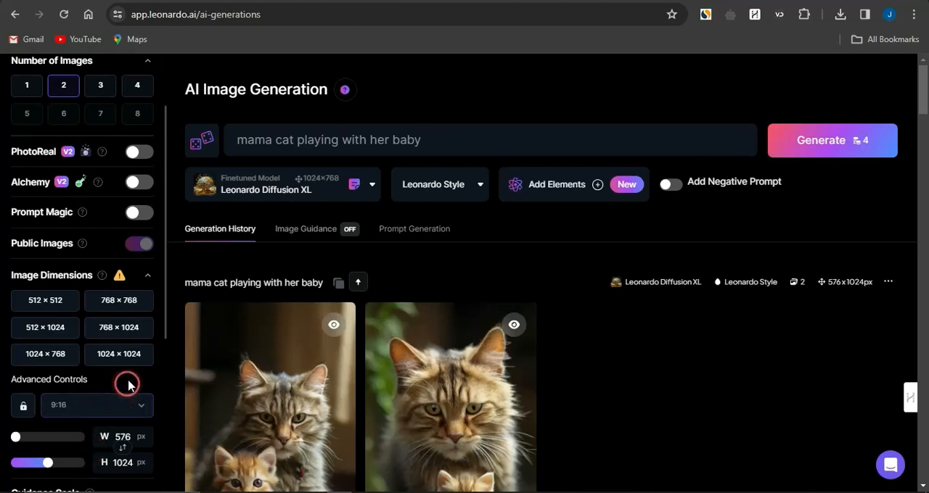
pyautogui.click(124, 366)
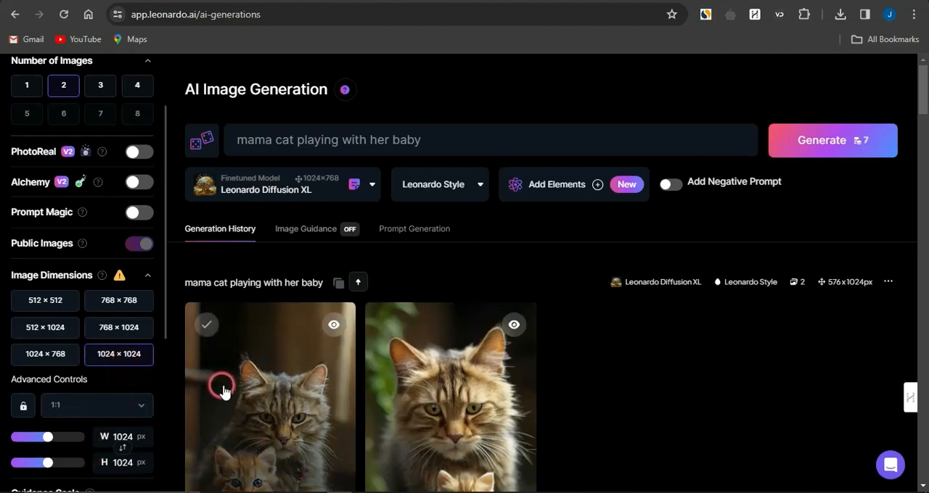
# Find the Viking Ragnar Lothbrok creation in the generation history, expand its full prompt and copy the text
pyautogui.scroll(-1, 163, 421)
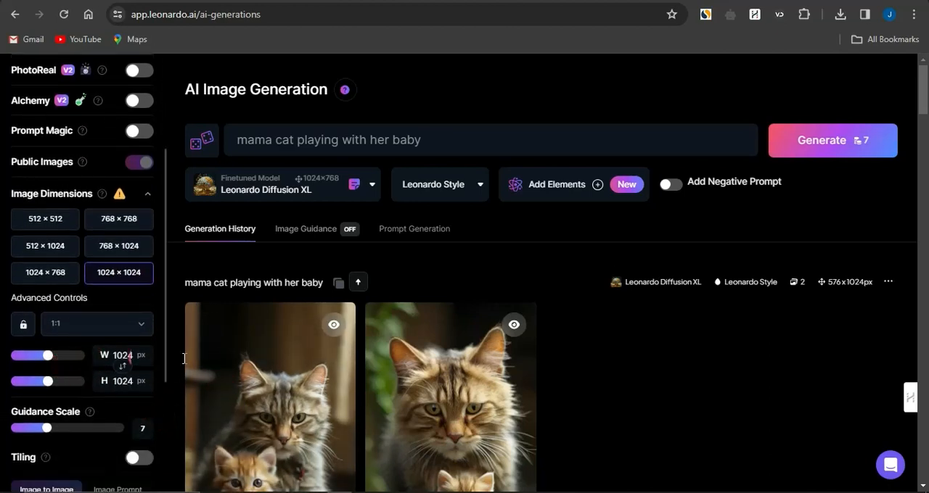
pyautogui.scroll(-10, 560, 337)
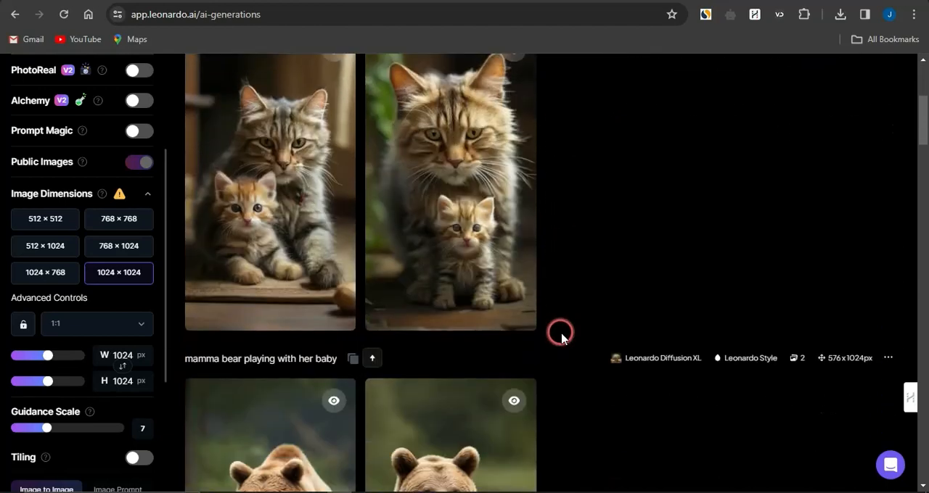
pyautogui.scroll(-3, 561, 337)
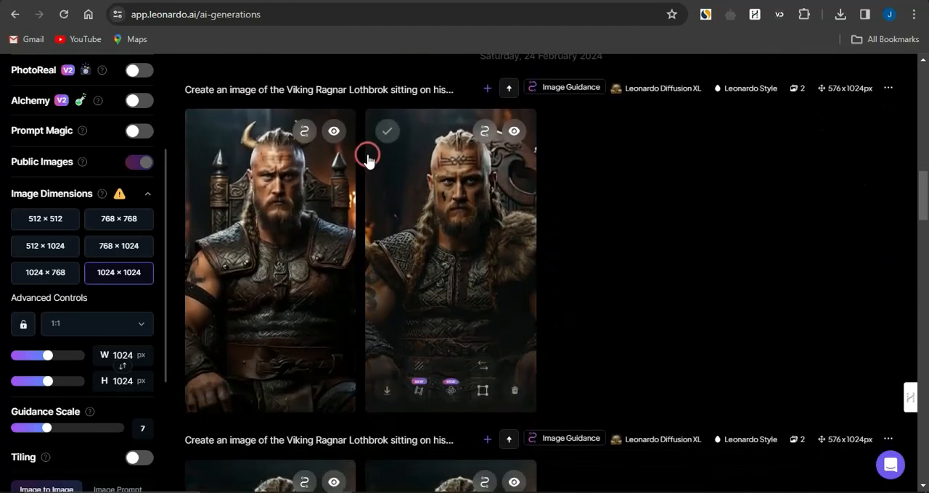
pyautogui.scroll(1, 468, 109)
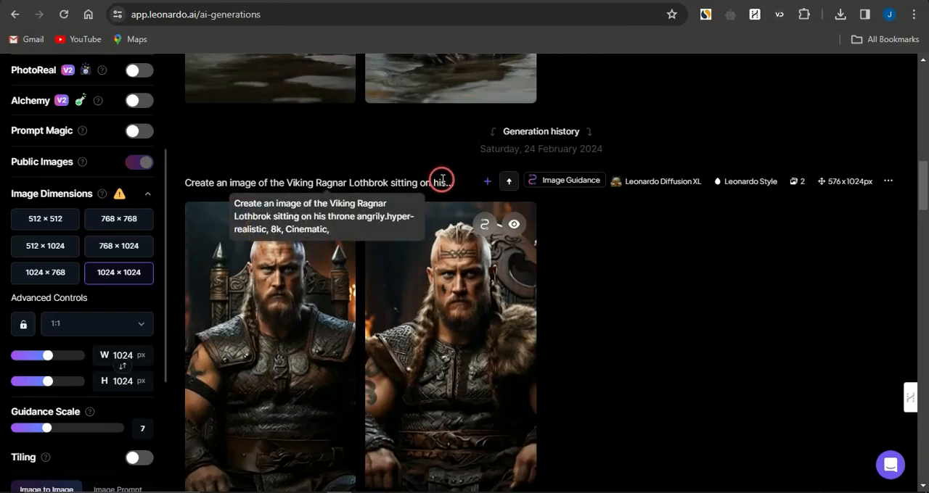
pyautogui.click(484, 182)
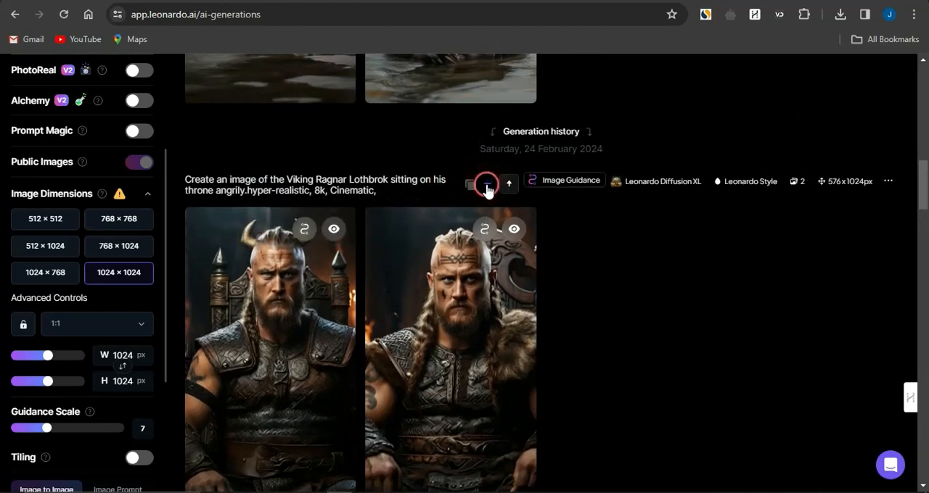
pyautogui.moveTo(379, 190); pyautogui.dragTo(185, 176)
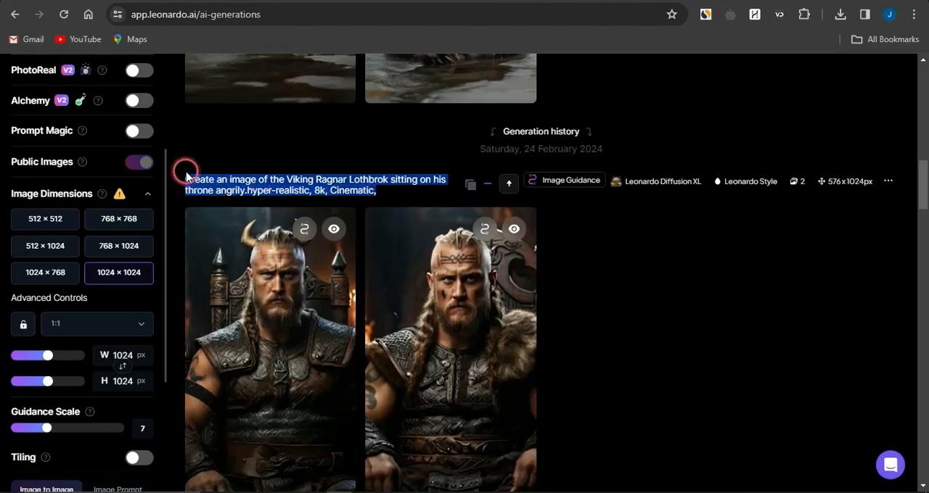
# Replace the generation prompt with the copied Viking Ragnar Lothbrok text and generate two images
pyautogui.scroll(8, 187, 176)
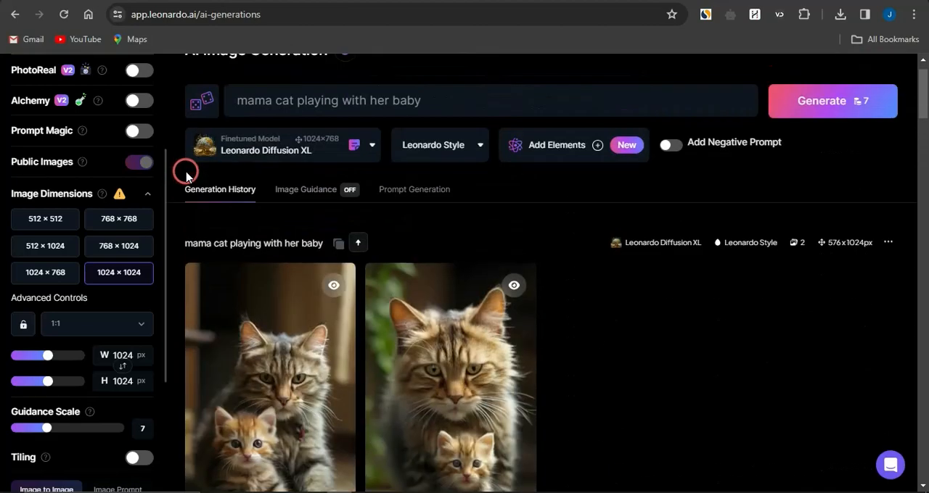
pyautogui.click(252, 151)
pyautogui.hotkey('ctrl', 'a')
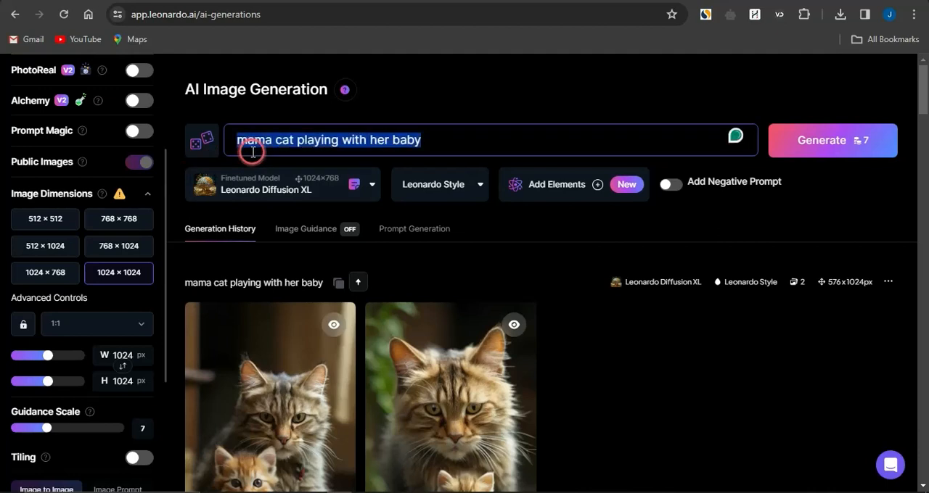
pyautogui.hotkey('ctrl', 'v')
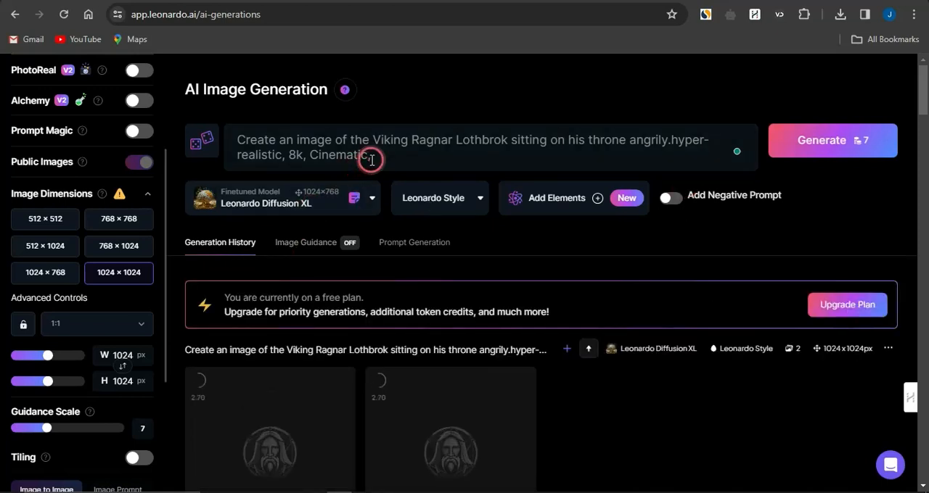
# Replace the prompt with "mama bear play with her cub" and generate the images
pyautogui.moveTo(372, 159); pyautogui.dragTo(237, 140)
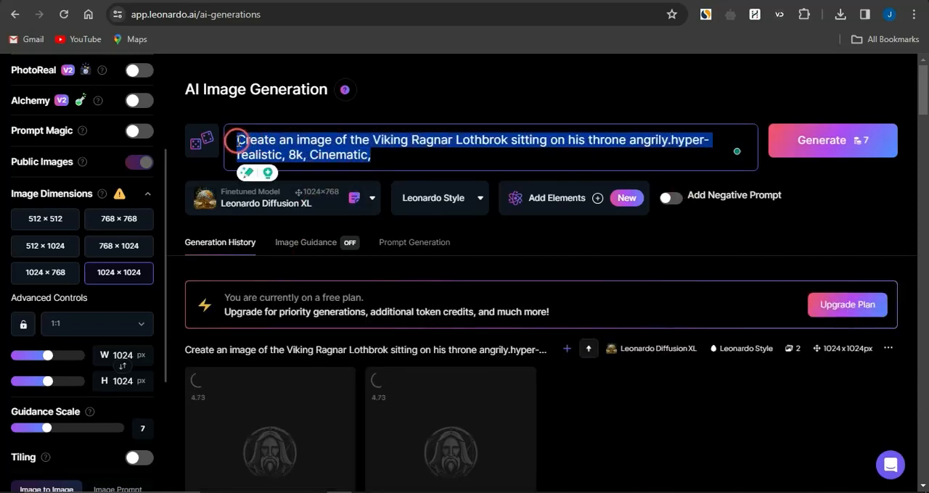
pyautogui.press('BackSpace')
pyautogui.hotkey('ctrl', 'v')
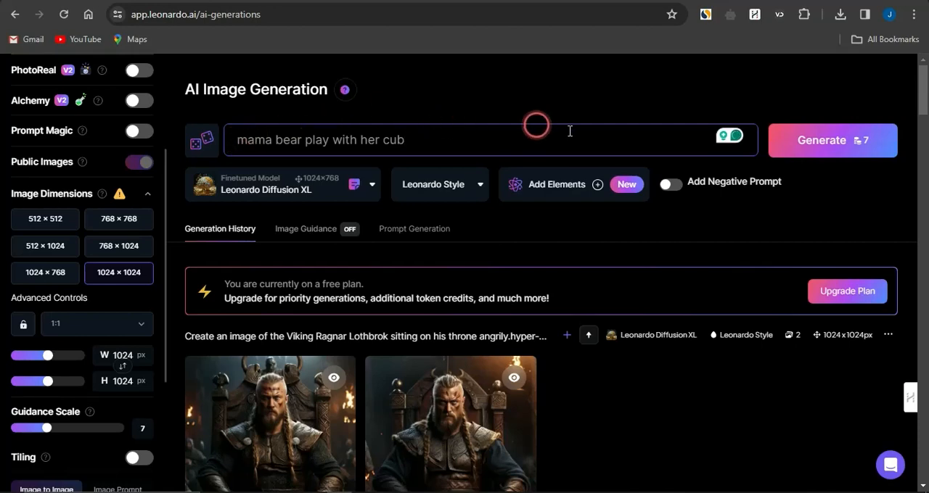
pyautogui.click(837, 141)
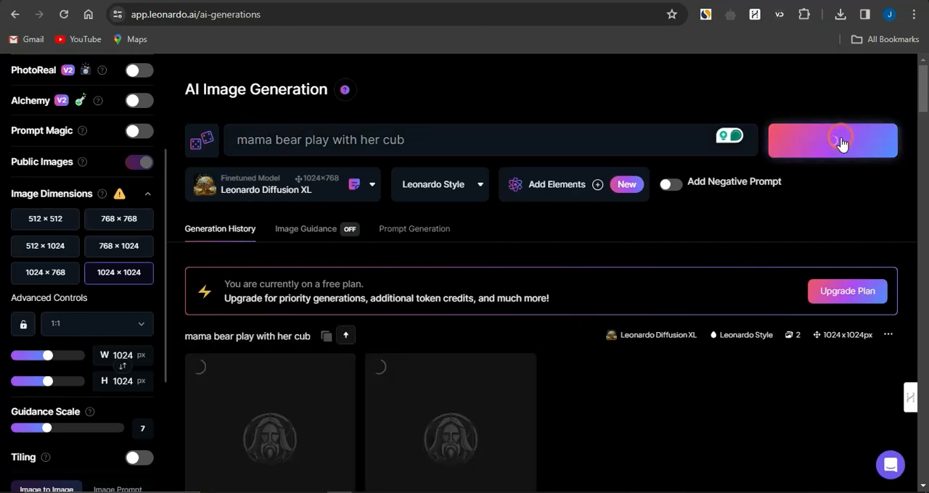
# Download the first newly generated Viking image and the mama bear image with the cub facing her
pyautogui.scroll(-3, 388, 355)
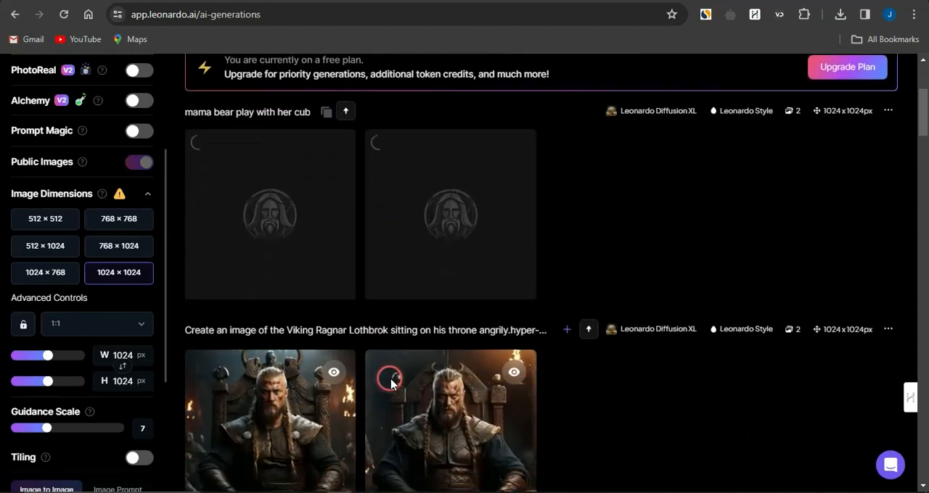
pyautogui.scroll(-1, 390, 384)
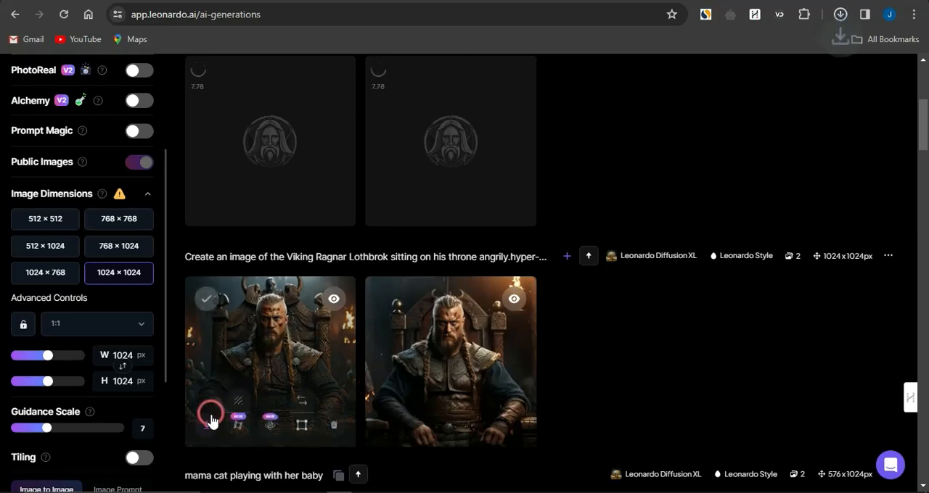
pyautogui.click(207, 425)
pyautogui.scroll(2, 349, 370)
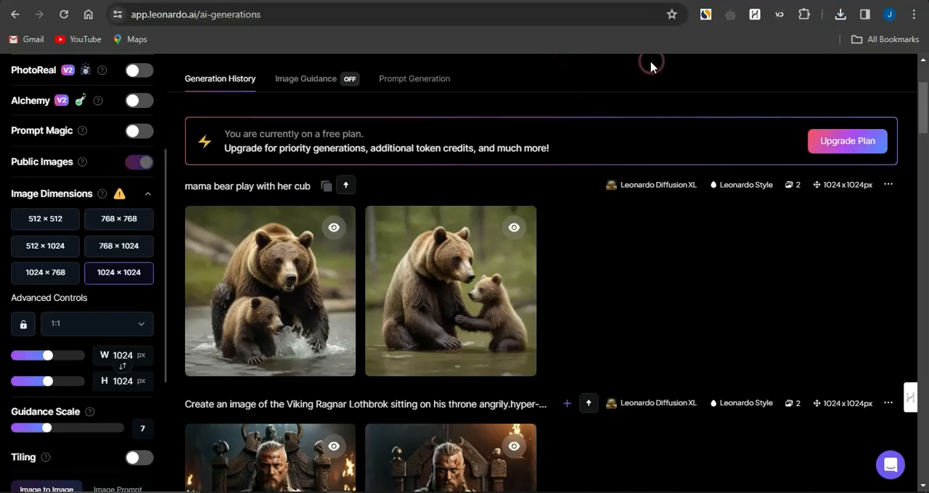
# Switch to remove.bg, remove the background from the downloaded Viking image and download the 500 × 500 px result
pyautogui.click(616, 1)
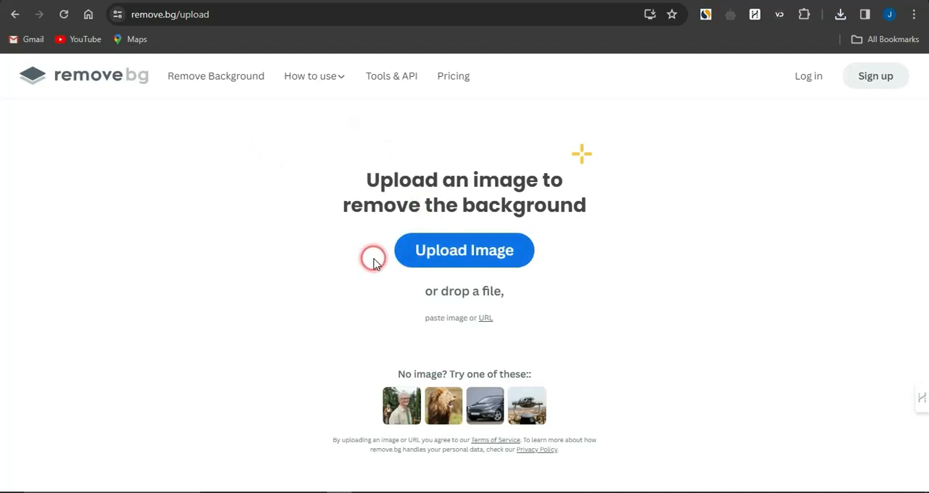
pyautogui.click(430, 254)
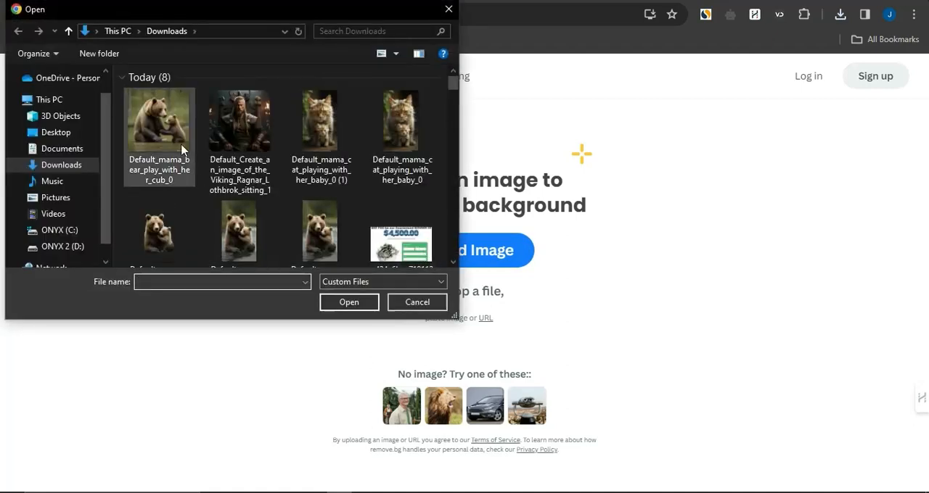
pyautogui.click(175, 139)
pyautogui.press('Right')
pyautogui.press('Return')
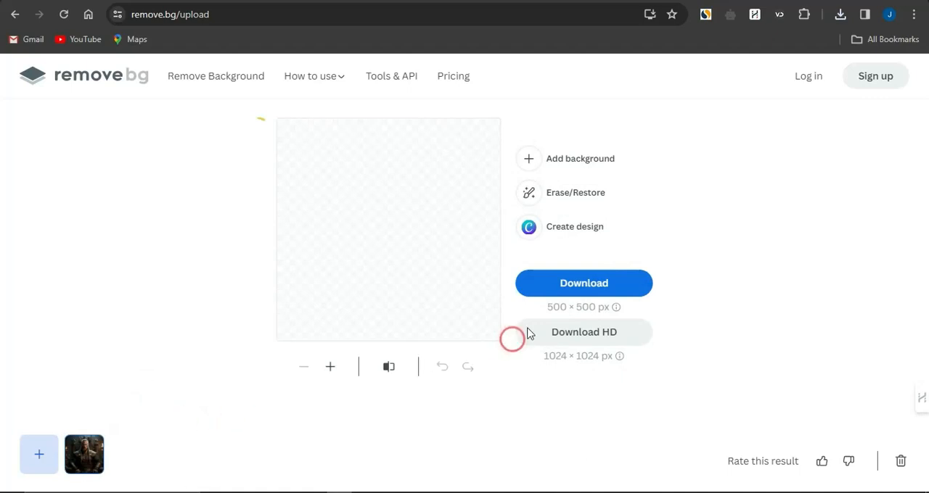
pyautogui.click(573, 293)
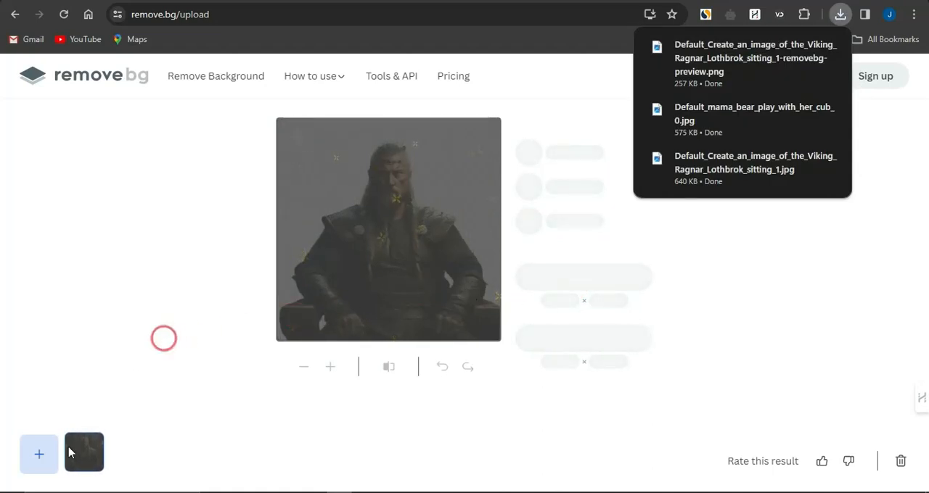
# Upload Default_mama_bear_play_with_her_cub_0 for background removal and download the 500 × 500 px result
pyautogui.click(39, 458)
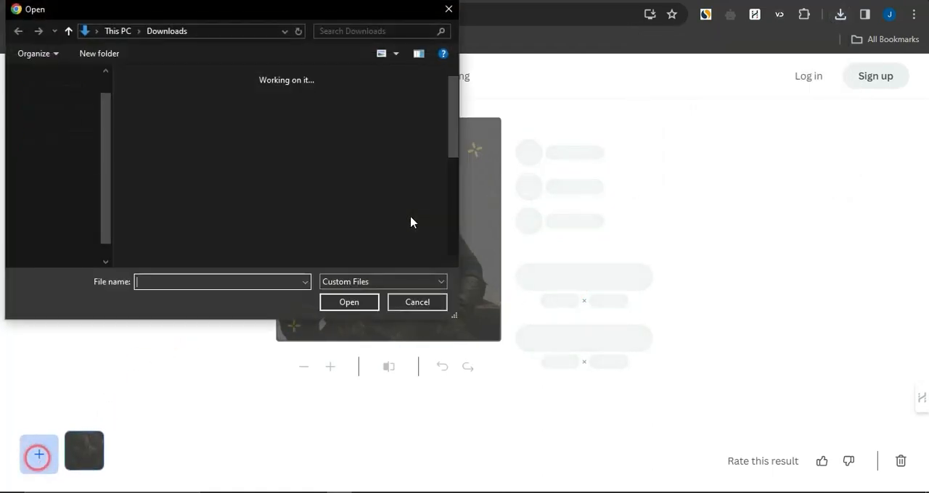
pyautogui.click(239, 172)
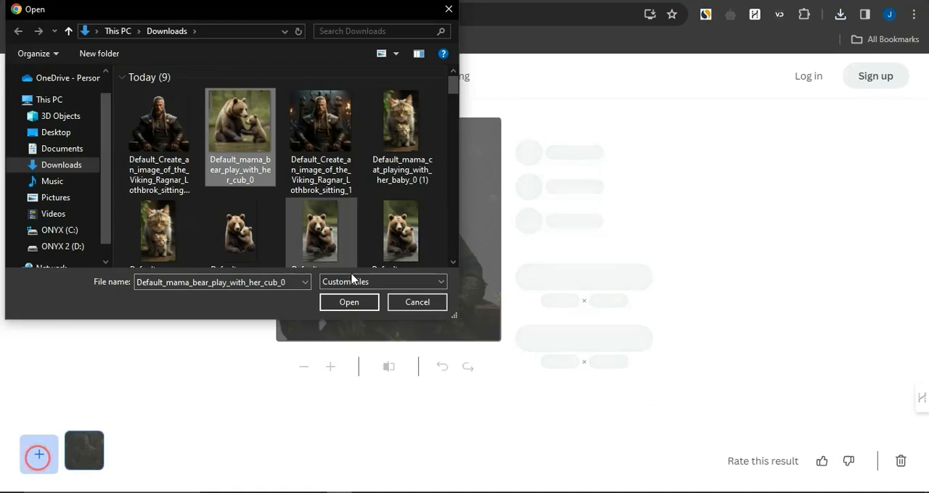
pyautogui.click(349, 302)
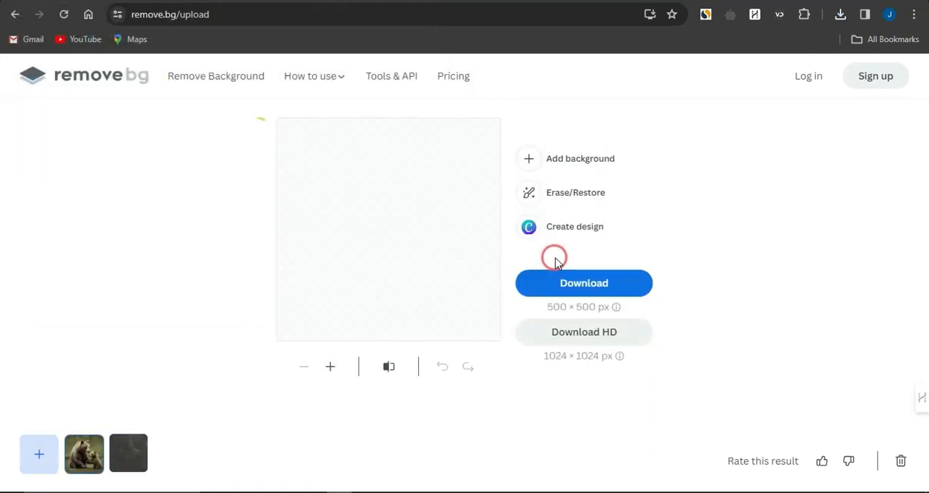
pyautogui.click(576, 284)
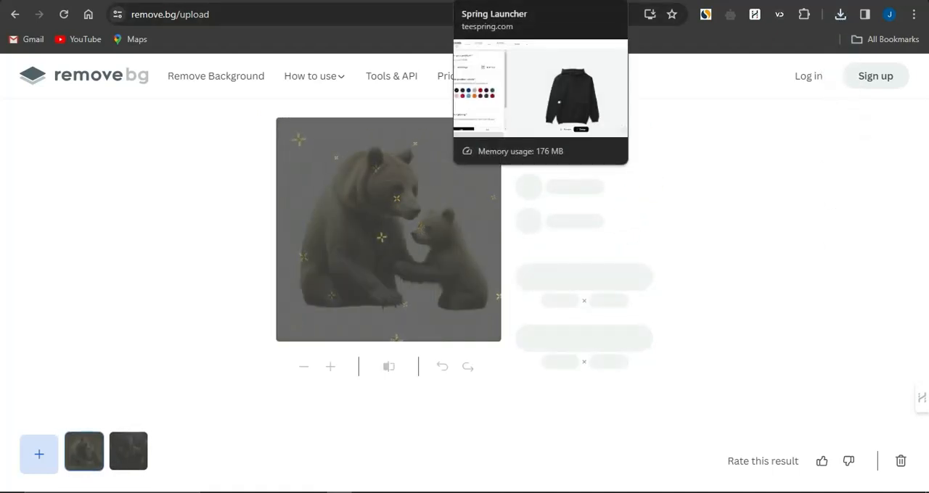
# Switch to the Teespring design launcher and add the Viking image without background to the front of the black hoodie
pyautogui.click(494, 1)
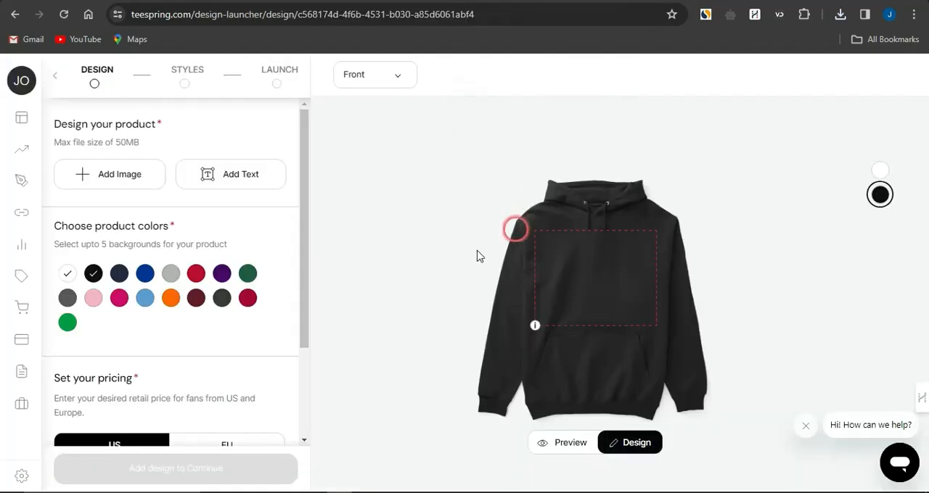
pyautogui.click(102, 181)
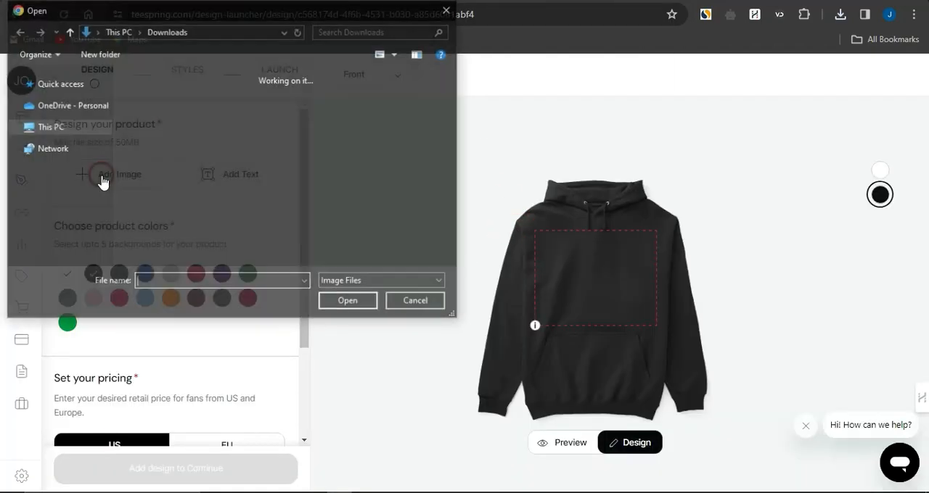
pyautogui.click(230, 149)
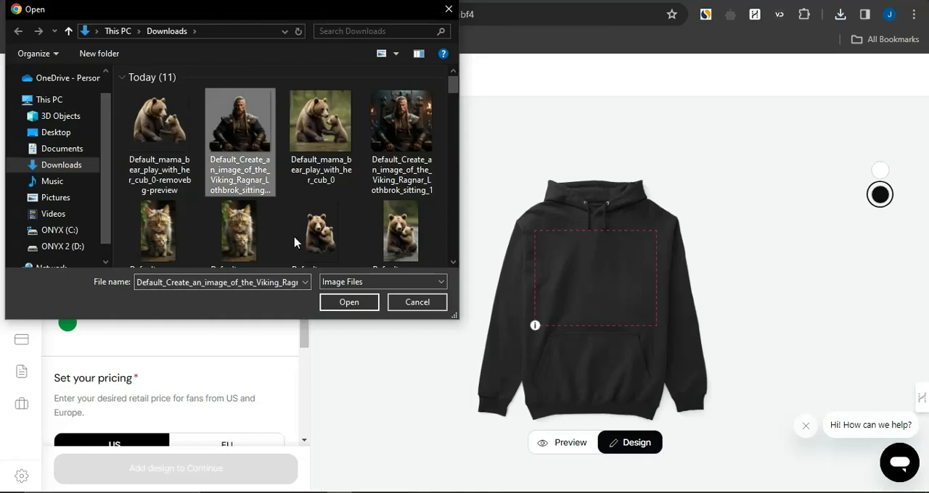
pyautogui.click(349, 302)
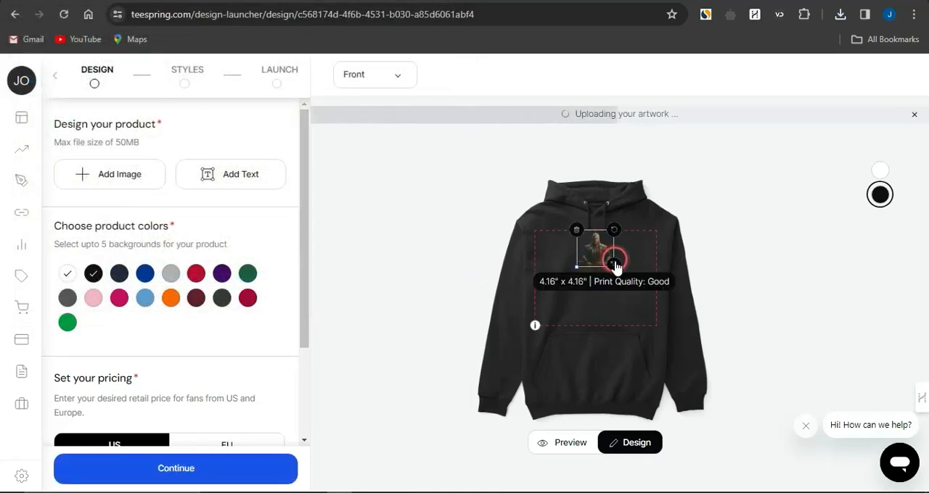
# Enlarge the Viking artwork to about 12.26 × 12.26 inches and centre it over the hoodie's print area
pyautogui.moveTo(613, 264); pyautogui.dragTo(645, 331)
pyautogui.moveTo(589, 292); pyautogui.dragTo(589, 280)
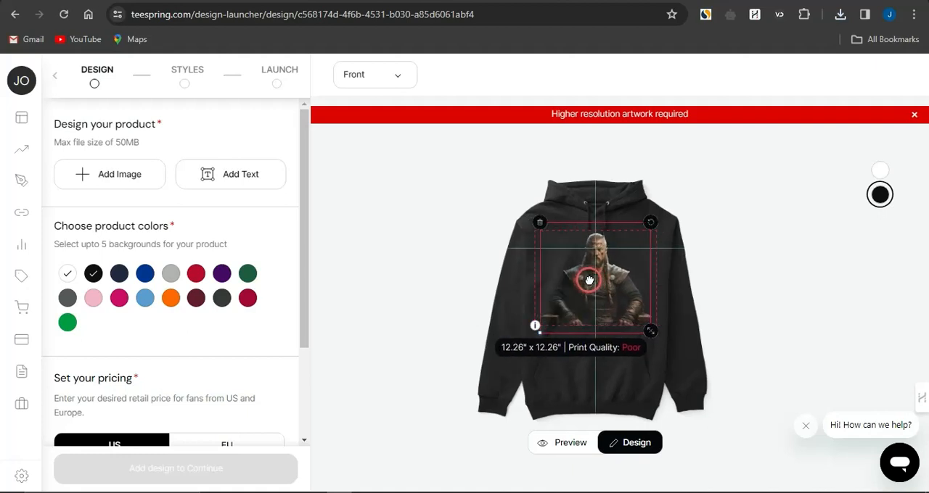
pyautogui.click(752, 297)
# Delete the Viking artwork from the hoodie and add the mama bear image without background in its place
pyautogui.click(613, 284)
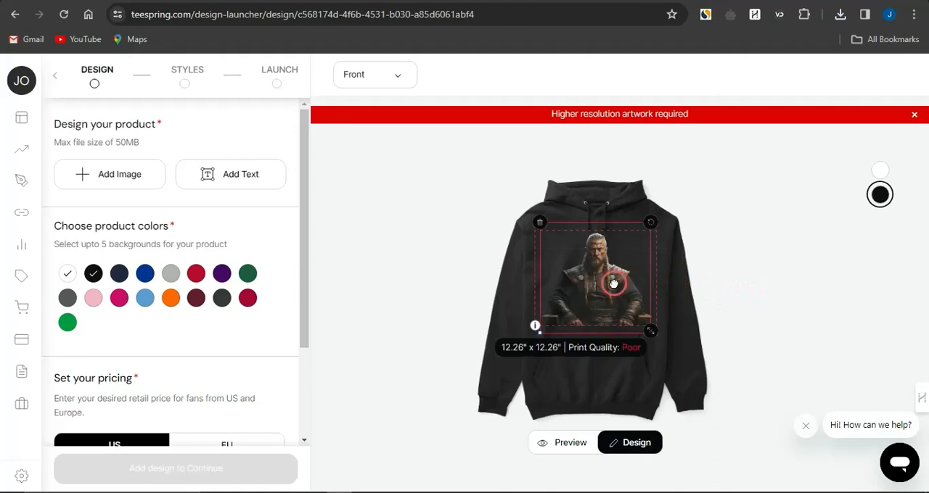
pyautogui.press('Delete')
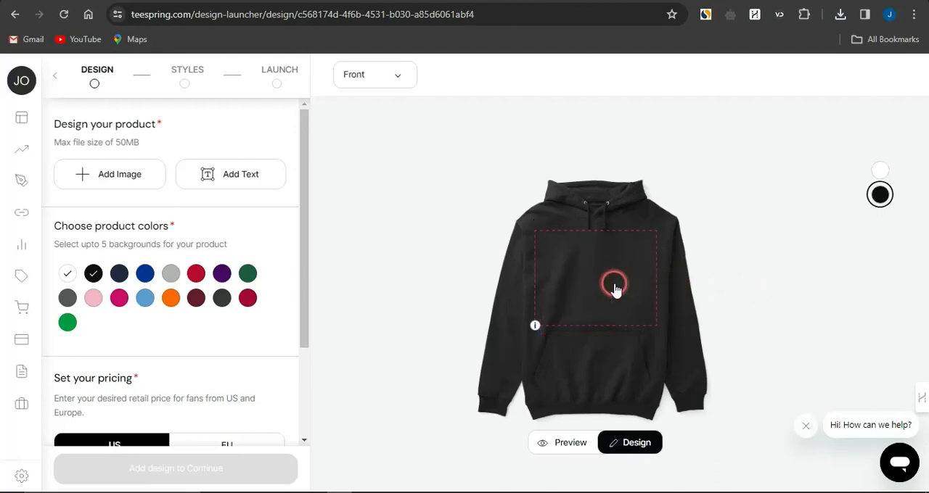
pyautogui.click(148, 180)
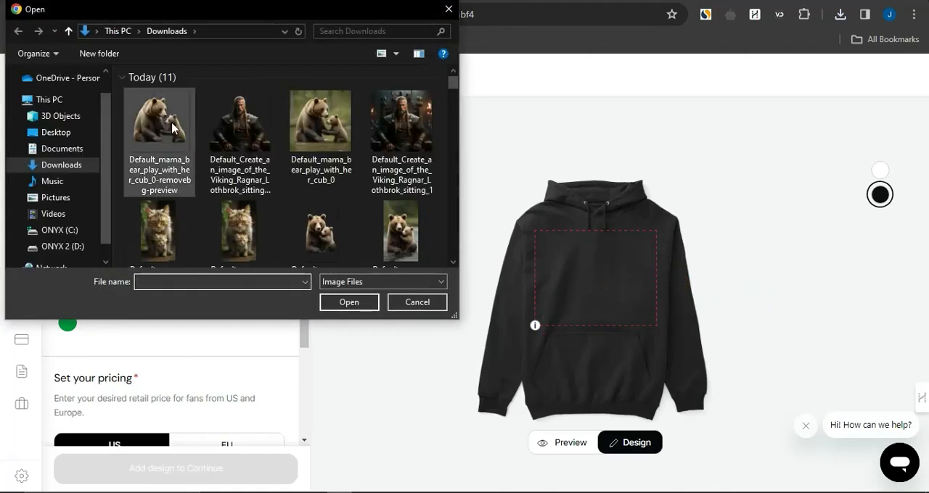
pyautogui.doubleClick(147, 172)
pyautogui.click(557, 251)
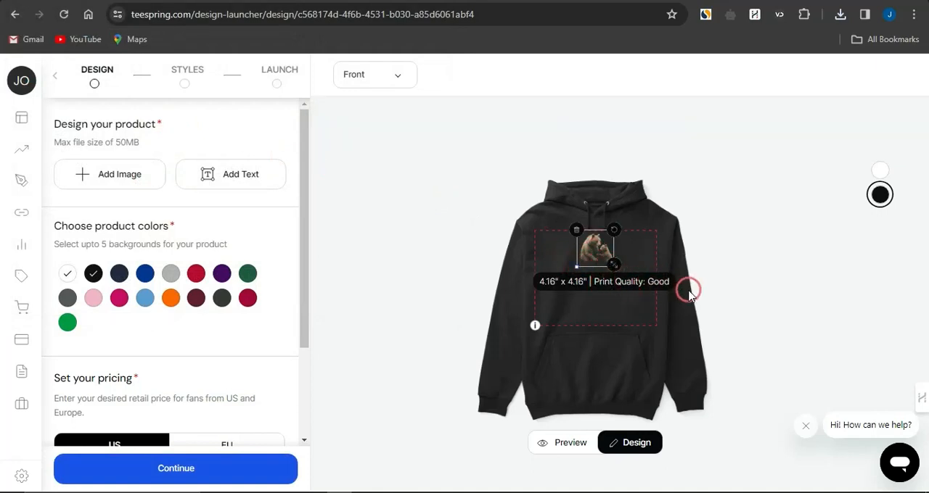
# Try several sizes for the mama bear artwork, finally enlarging and positioning it to fill the hoodie's front print area
pyautogui.moveTo(613, 263); pyautogui.dragTo(618, 263)
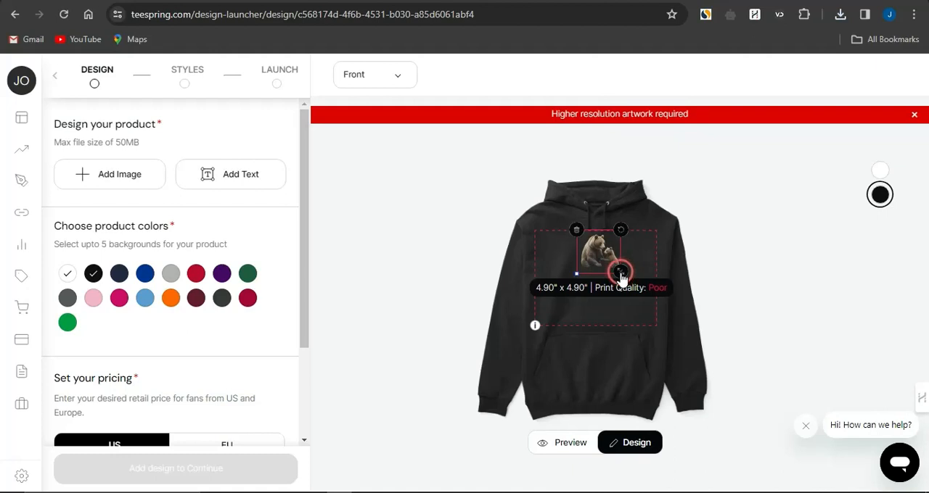
pyautogui.moveTo(620, 274); pyautogui.dragTo(603, 267)
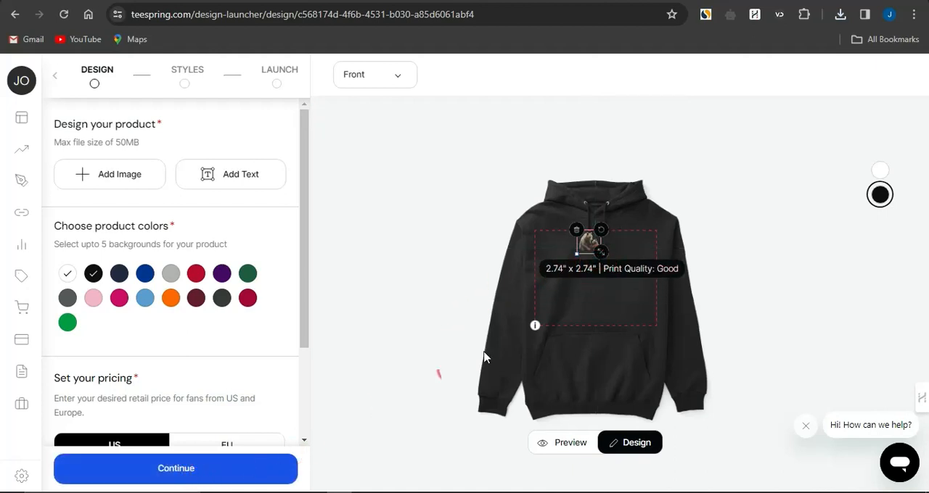
pyautogui.moveTo(599, 259); pyautogui.dragTo(651, 297)
pyautogui.moveTo(607, 274); pyautogui.dragTo(583, 273)
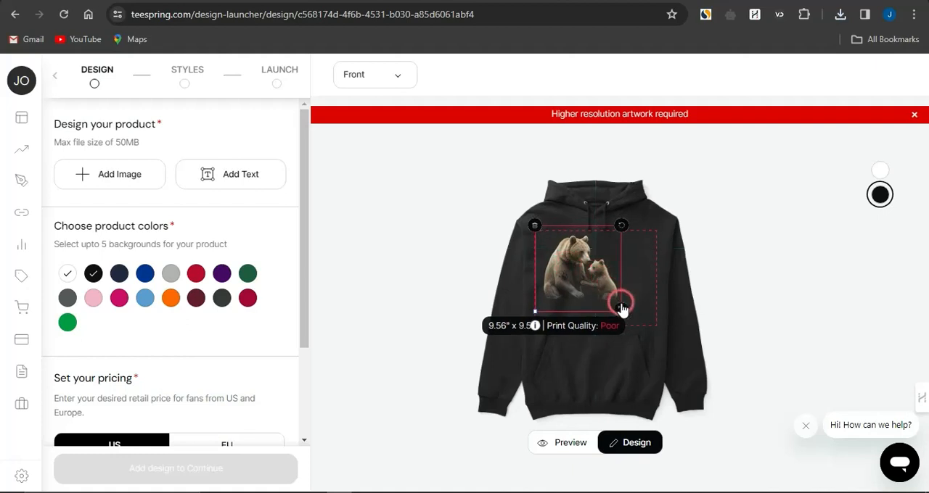
pyautogui.moveTo(619, 306); pyautogui.dragTo(654, 319)
pyautogui.moveTo(597, 290); pyautogui.dragTo(598, 283)
pyautogui.click(400, 276)
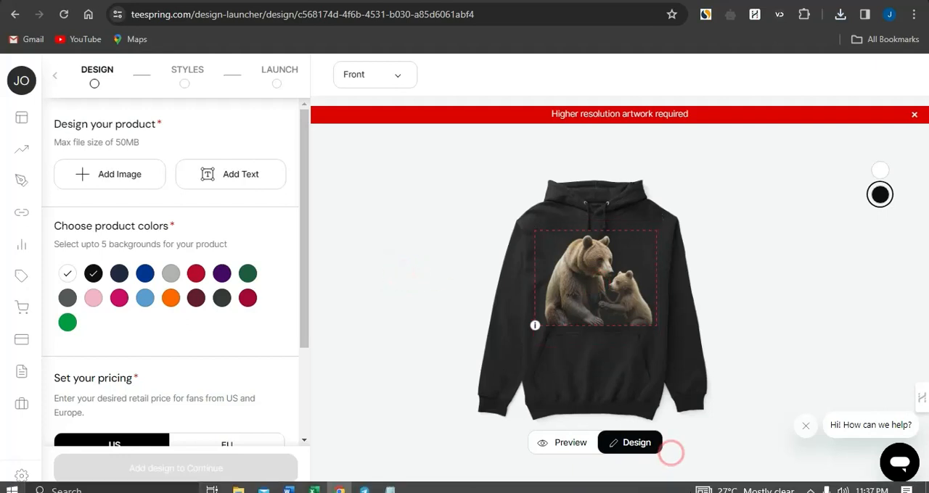
# Preview the mama bear design on the front of the black hoodie and review the product's colour and US pricing settings
pyautogui.click(567, 453)
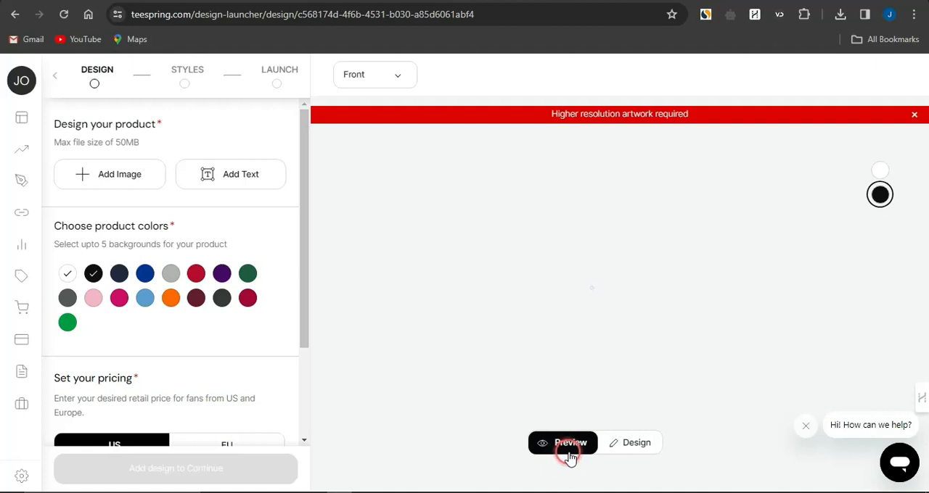
pyautogui.click(911, 114)
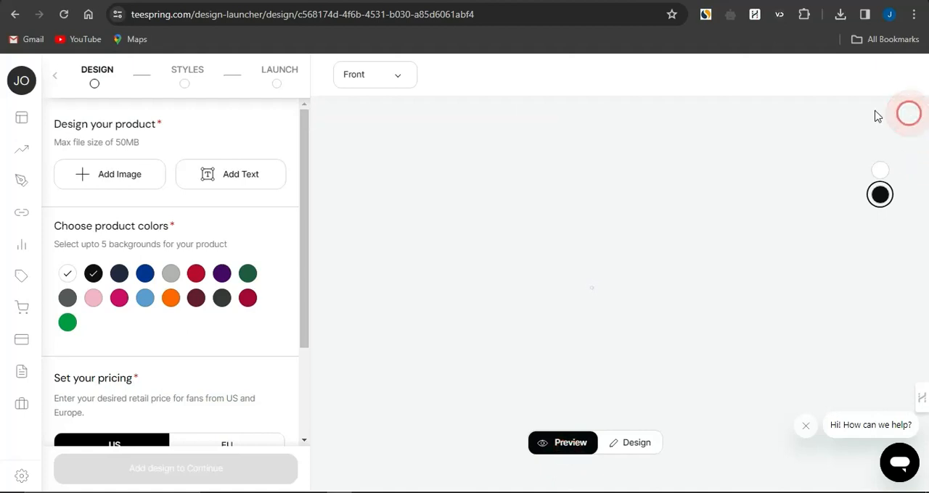
pyautogui.click(397, 78)
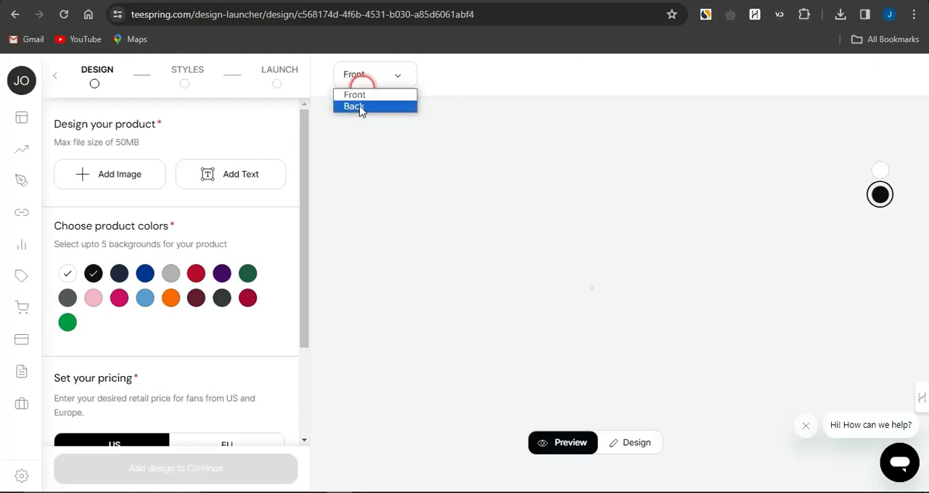
pyautogui.click(421, 211)
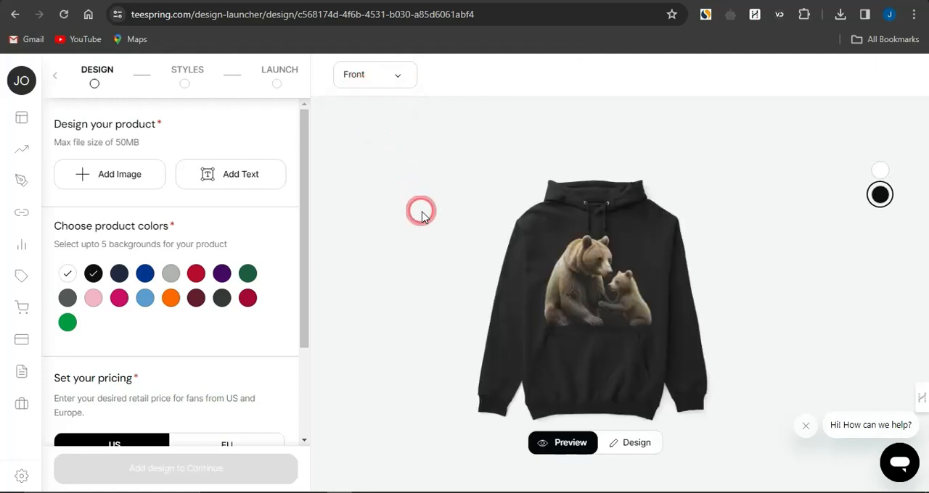
pyautogui.click(751, 316)
pyautogui.click(627, 320)
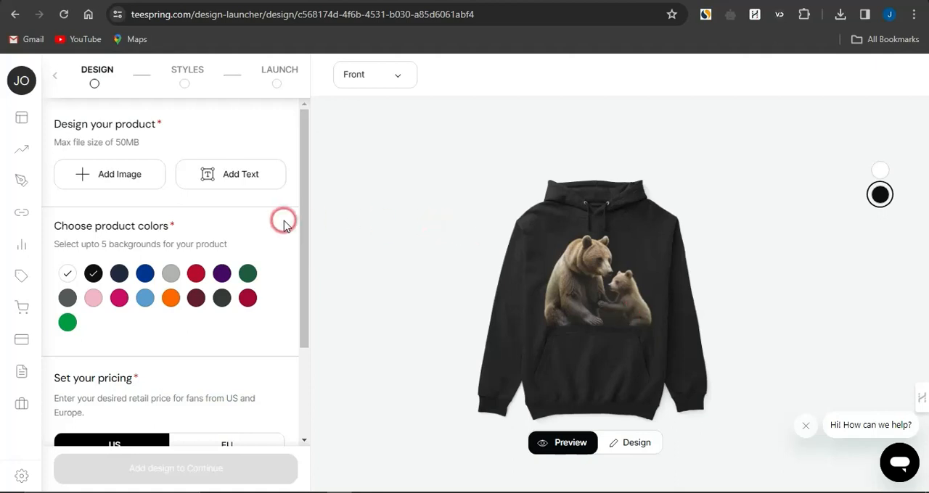
pyautogui.scroll(-3, 296, 253)
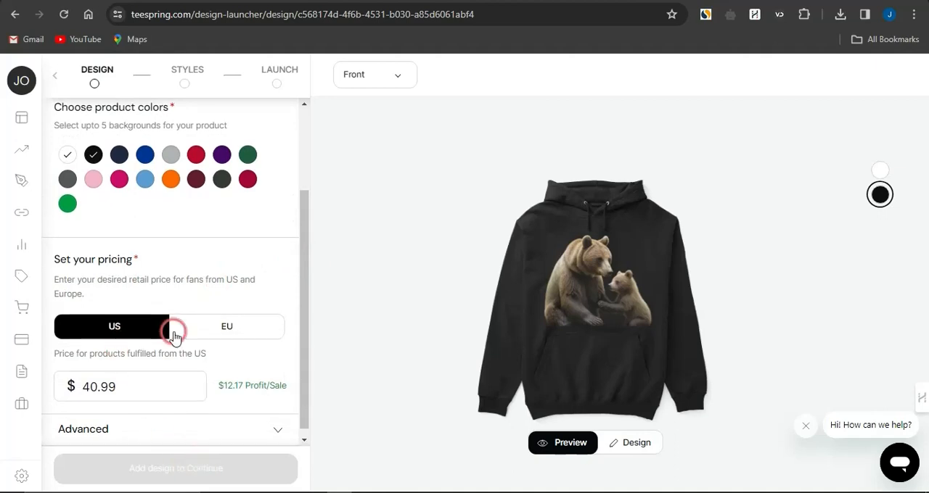
pyautogui.scroll(3, 173, 327)
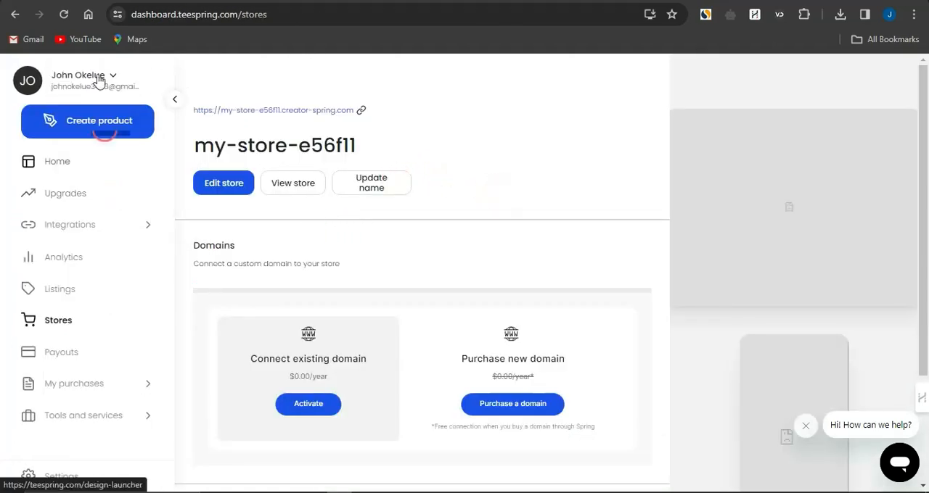
# Review the store's link, naming, domain and social profile options on the Teespring stores dashboard page
pyautogui.click(173, 97)
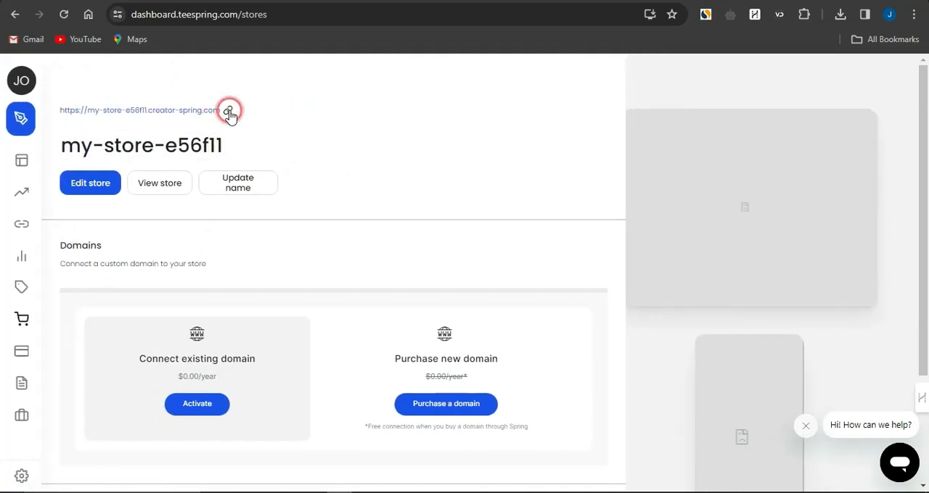
pyautogui.click(229, 113)
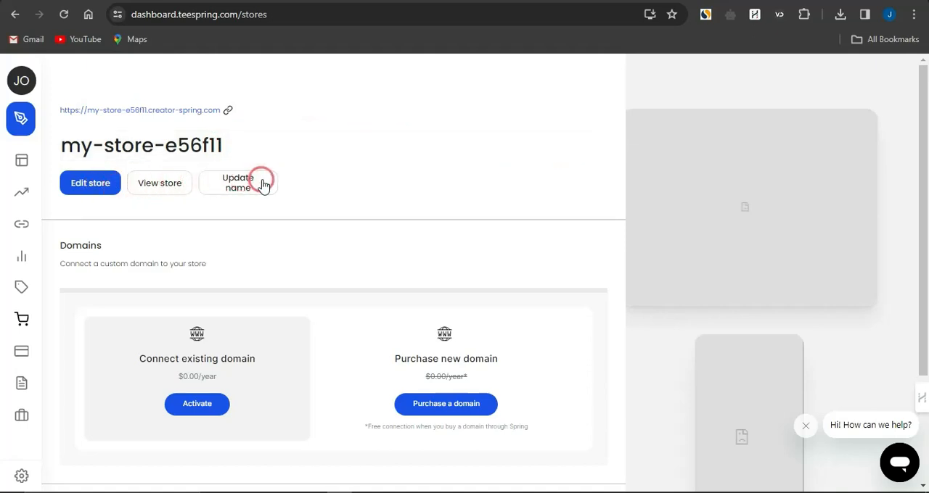
pyautogui.scroll(-2, 198, 370)
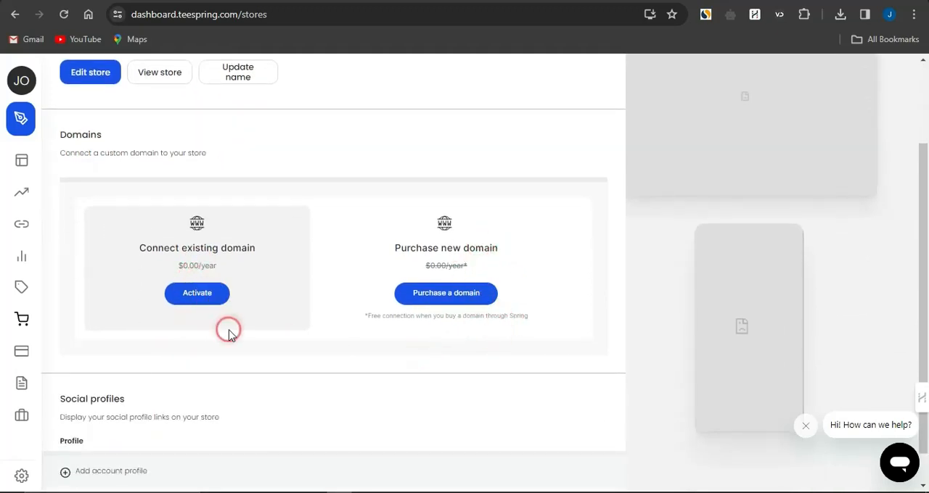
pyautogui.scroll(-1, 231, 335)
pyautogui.scroll(1, 232, 335)
pyautogui.scroll(2, 229, 332)
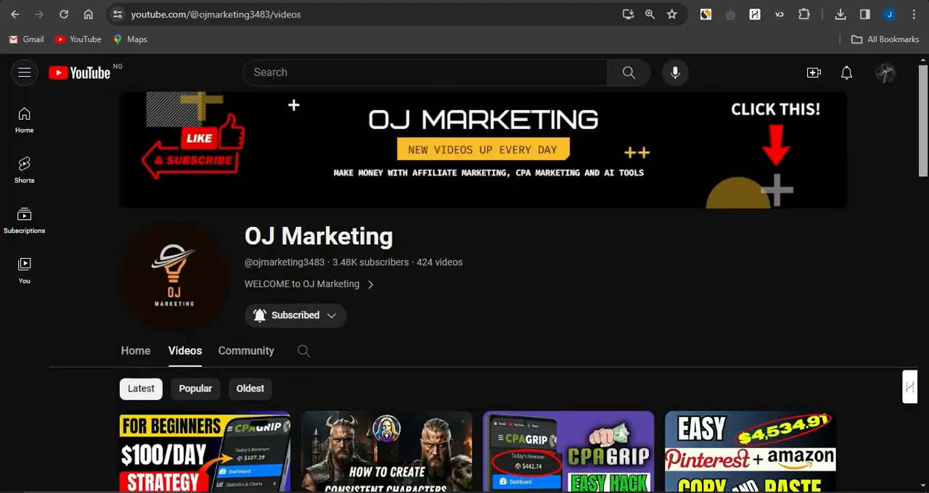
# Switch to the OJ Marketing YouTube channel to browse its latest videos and view the subscription notification options
pyautogui.scroll(-3, 433, 345)
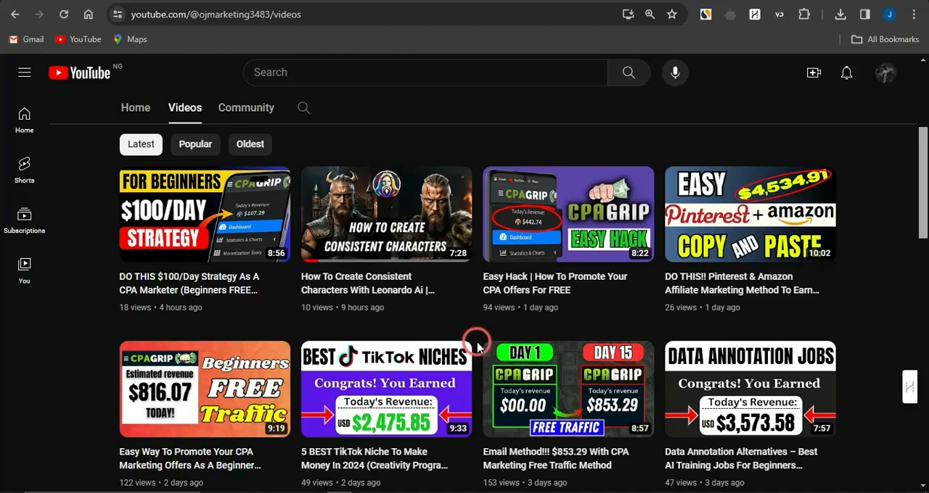
pyautogui.scroll(3, 471, 343)
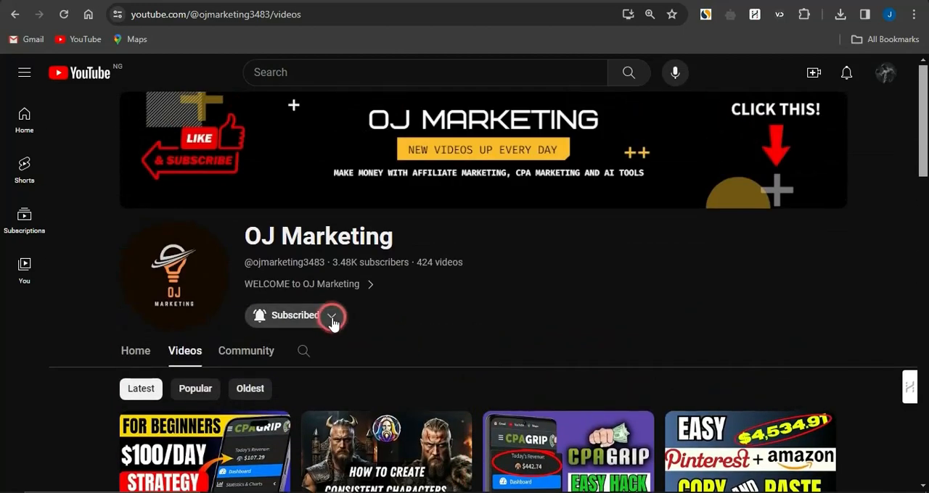
pyautogui.click(331, 318)
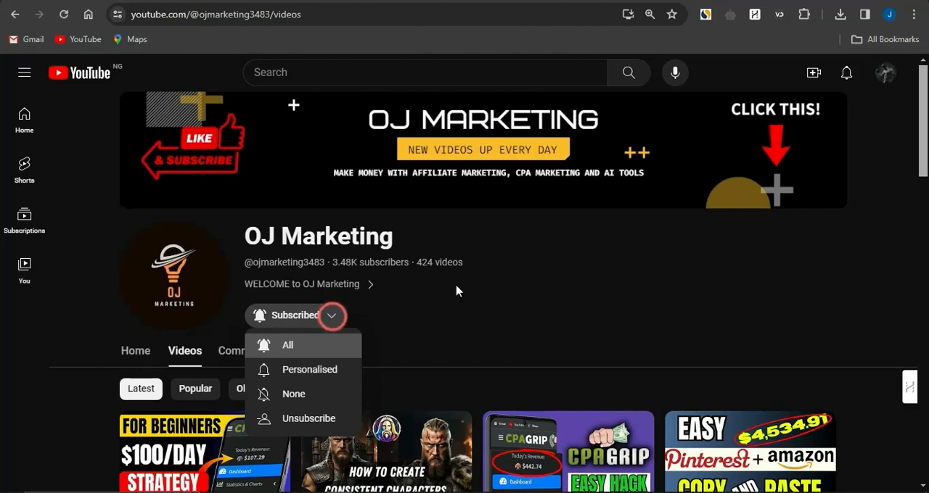
pyautogui.click(679, 359)
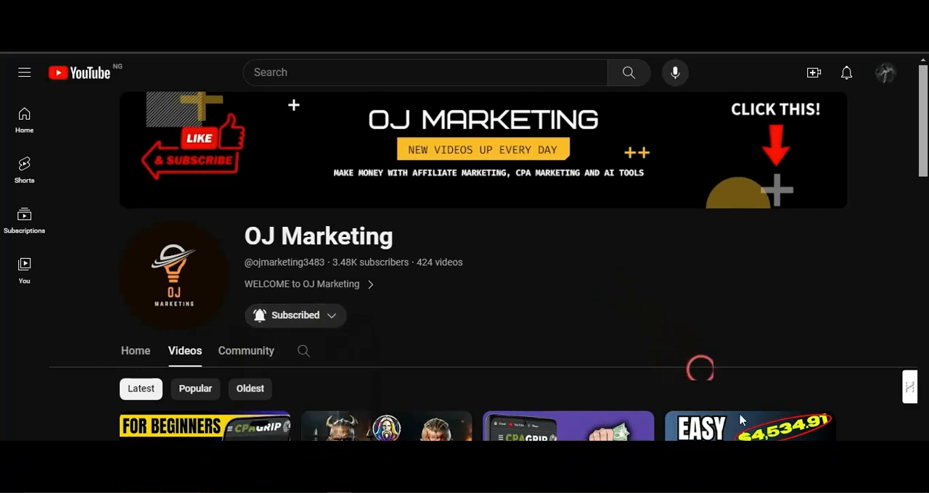